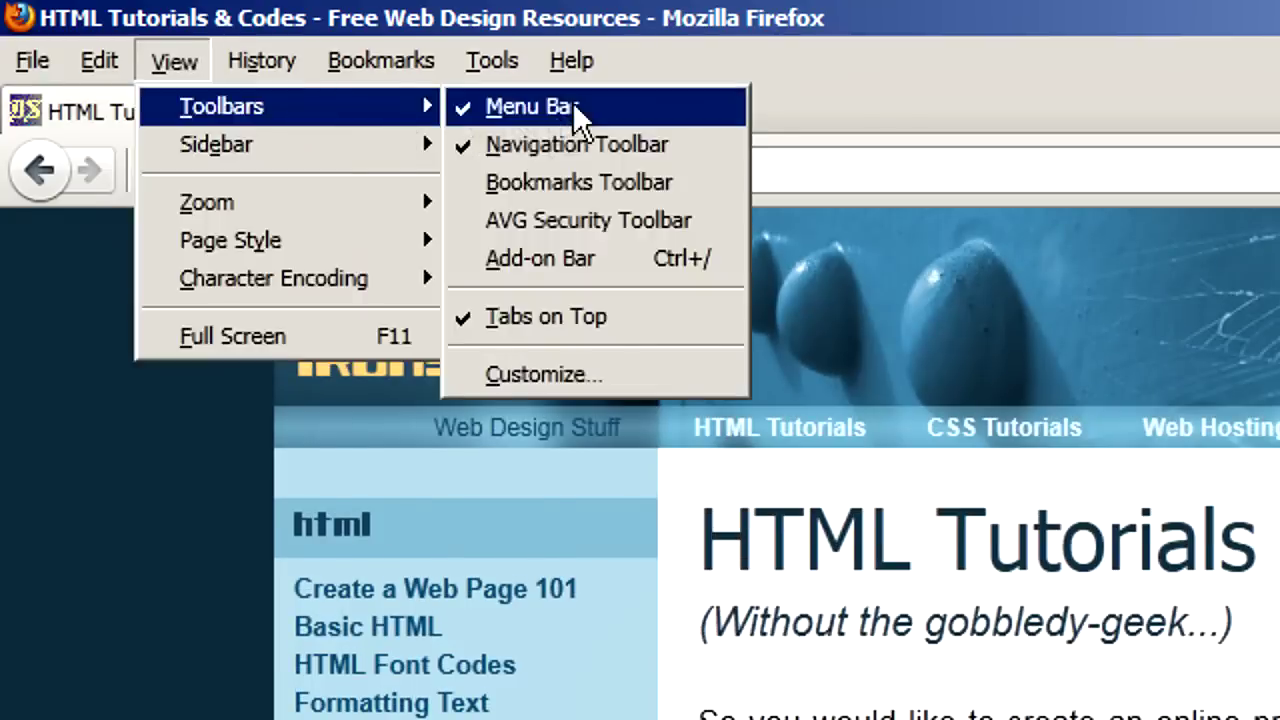
Hide the Add-on Bar from the View > Toolbars menu.
left_click(572, 101)
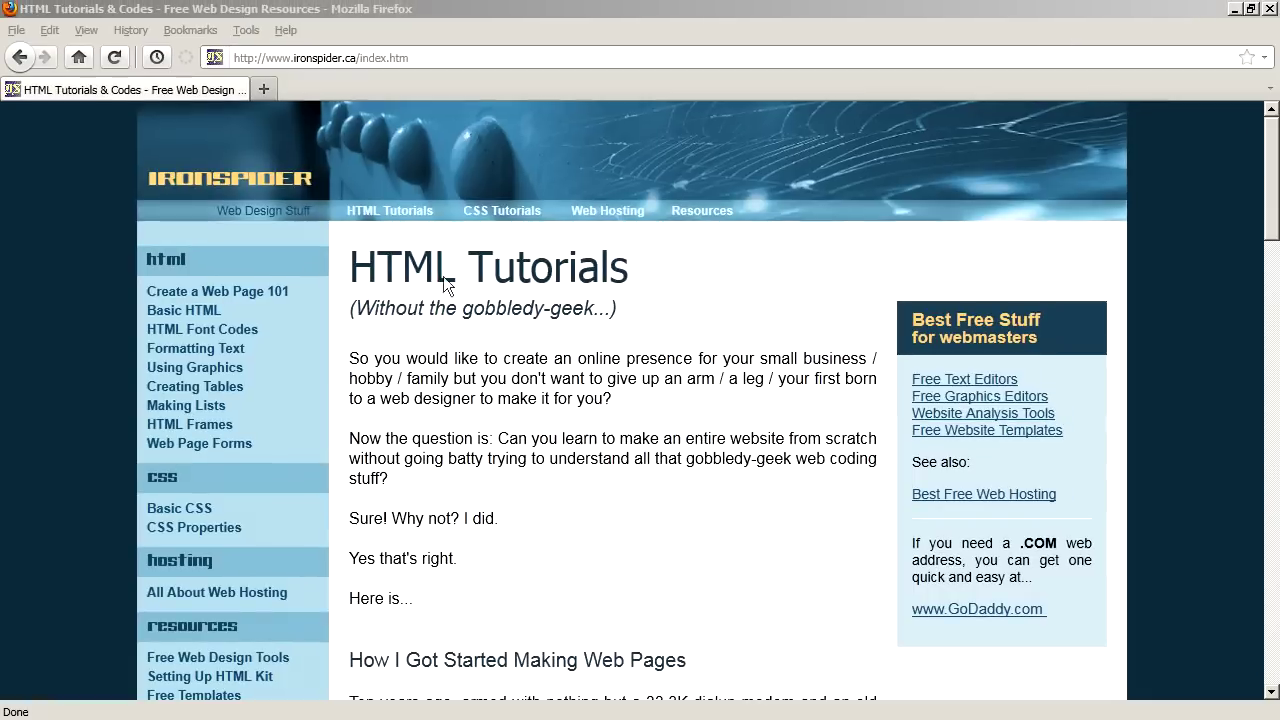
left_click(88, 30)
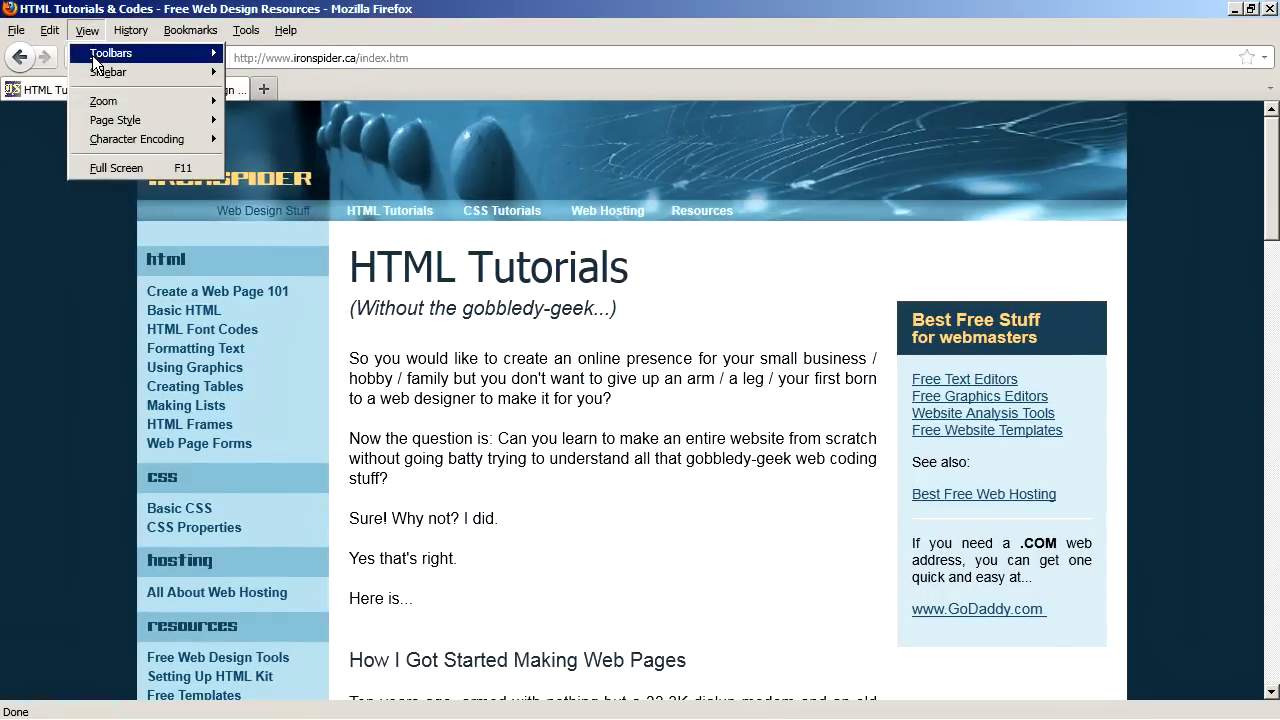
mouse_move(100, 54)
left_click(288, 133)
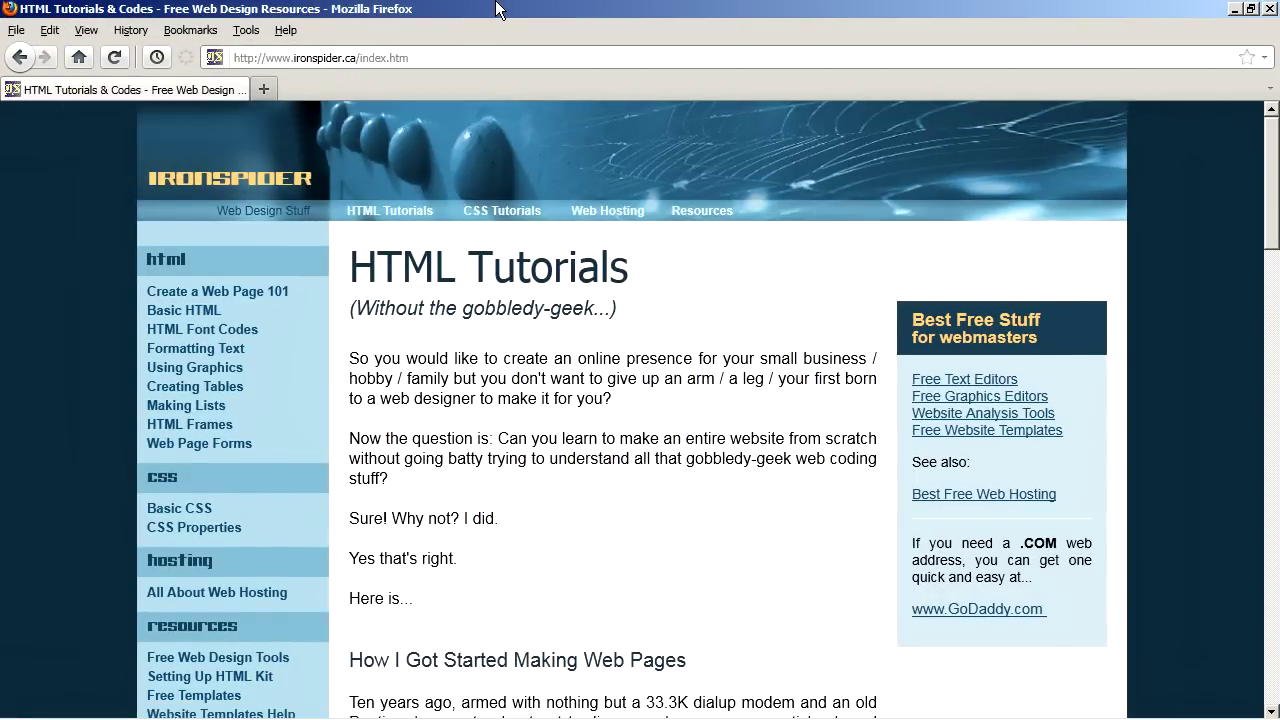
In toolbar customization, move Home to the bar's end and remove History, Reload and Stop.
right_click(336, 83)
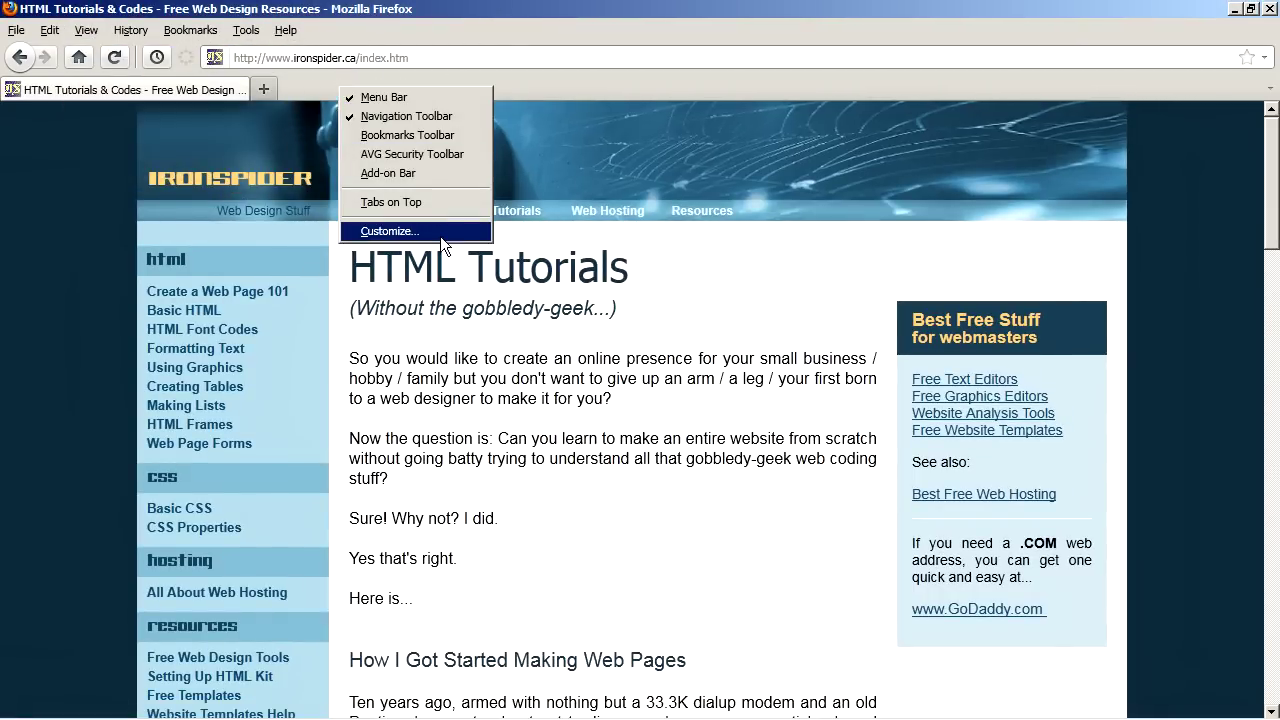
left_click(440, 232)
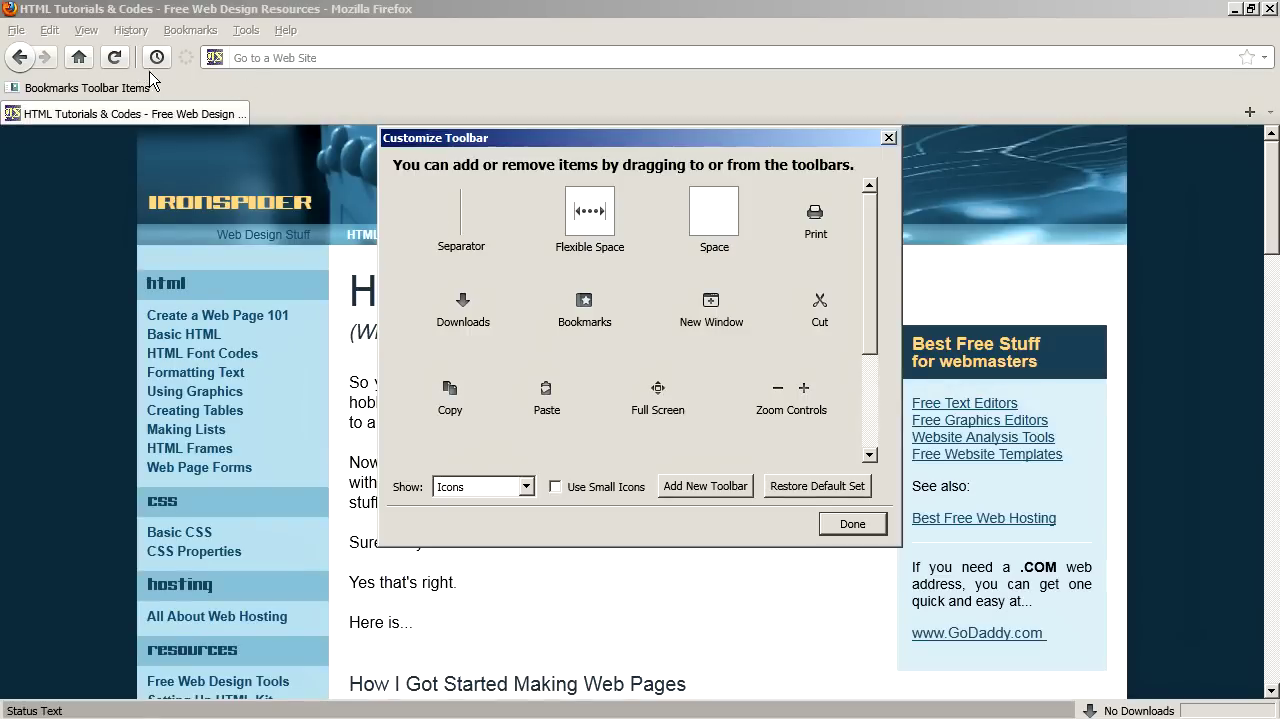
mouse_move(80, 57)
left_mouse_down()
mouse_move(1275, 62)
mouse_move(1262, 58)
left_mouse_up()
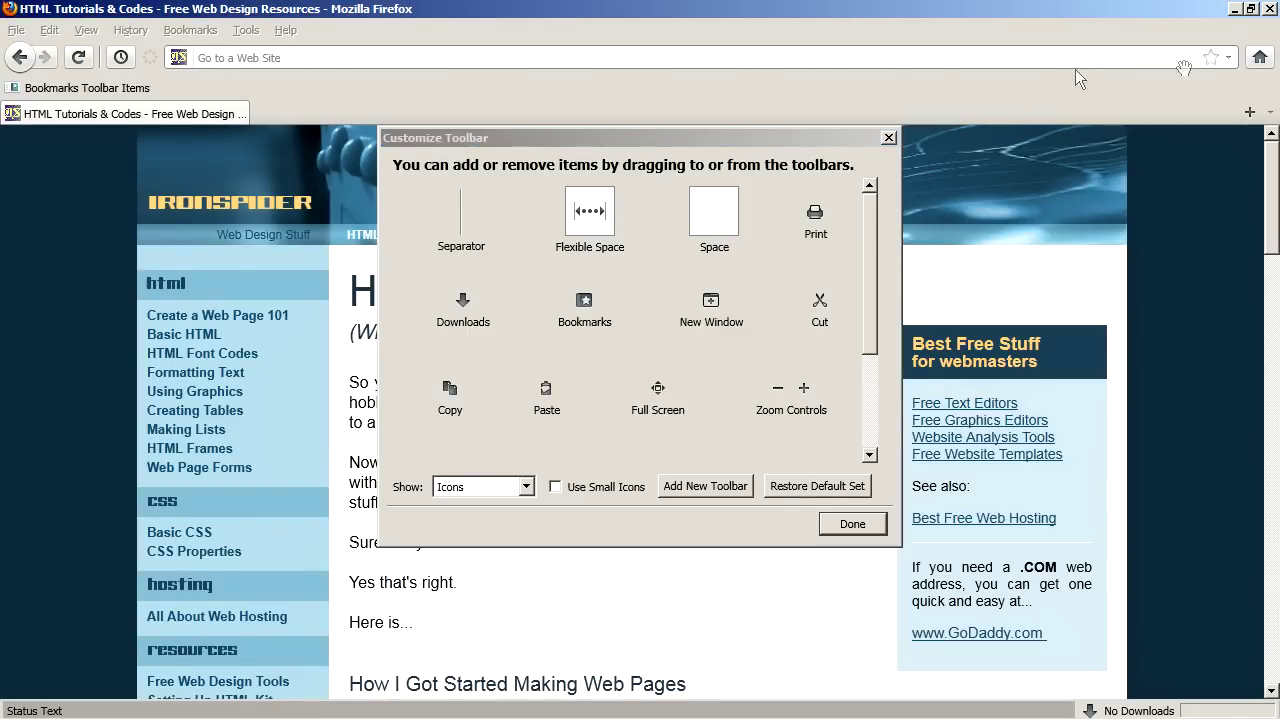
left_click_drag(118, 57, 631, 333)
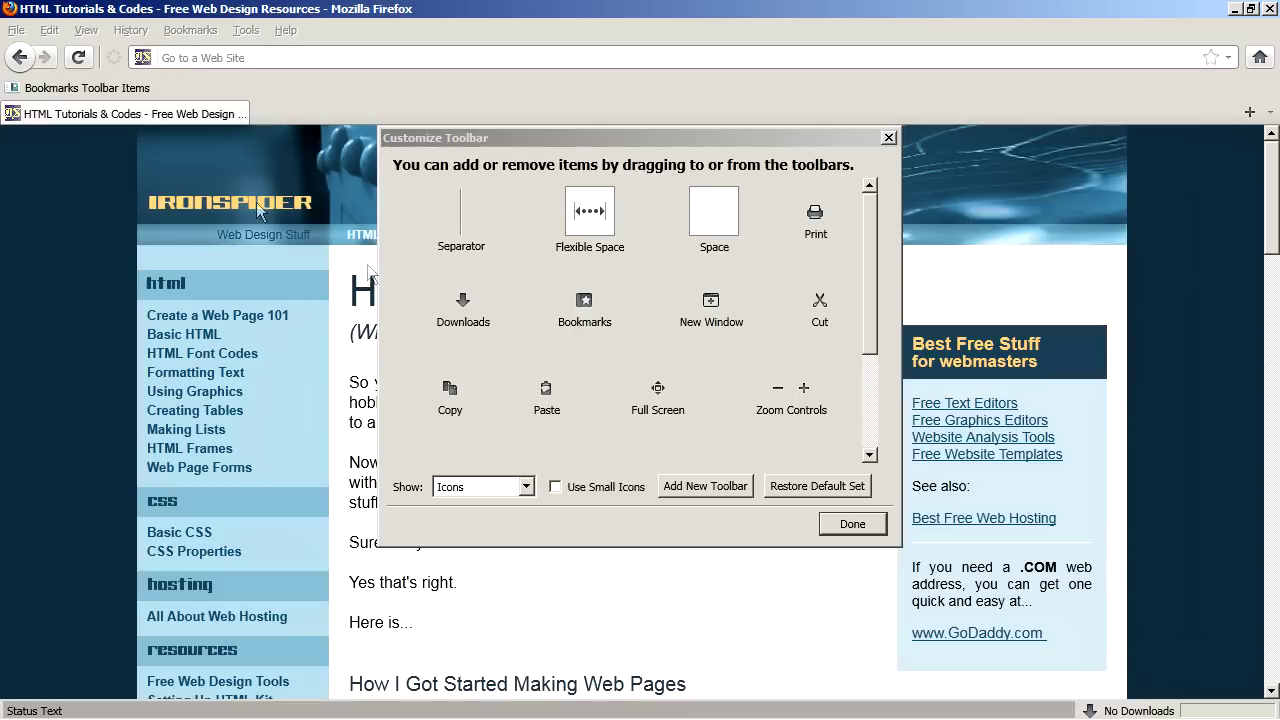
left_click_drag(80, 57, 525, 314)
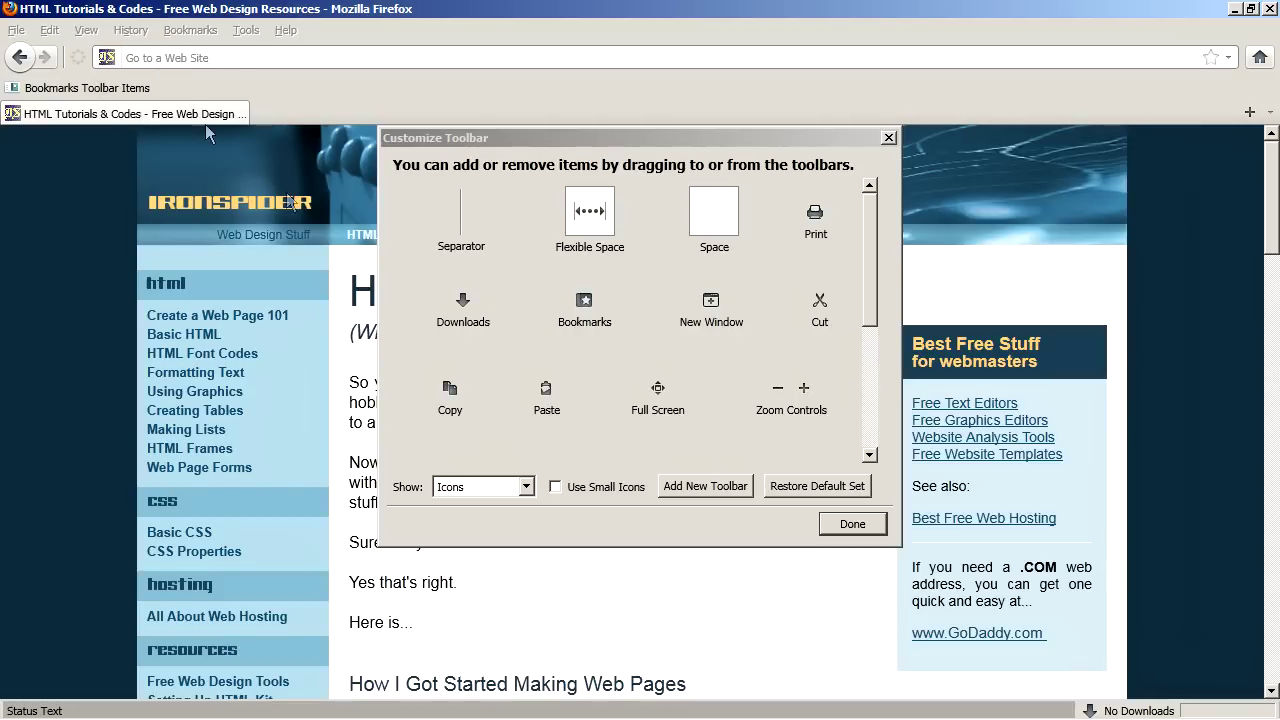
left_click_drag(80, 57, 517, 326)
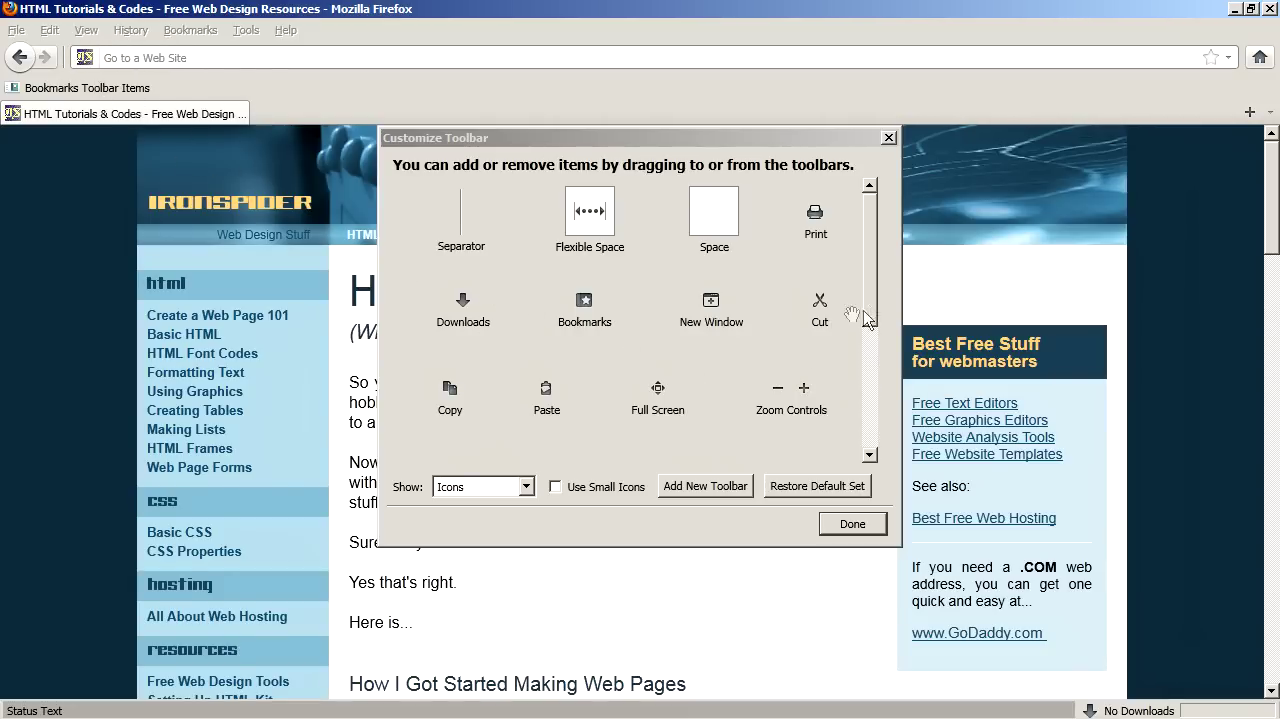
Add the search box to the navigation bar and finish customizing.
left_click_drag(870, 289, 866, 420)
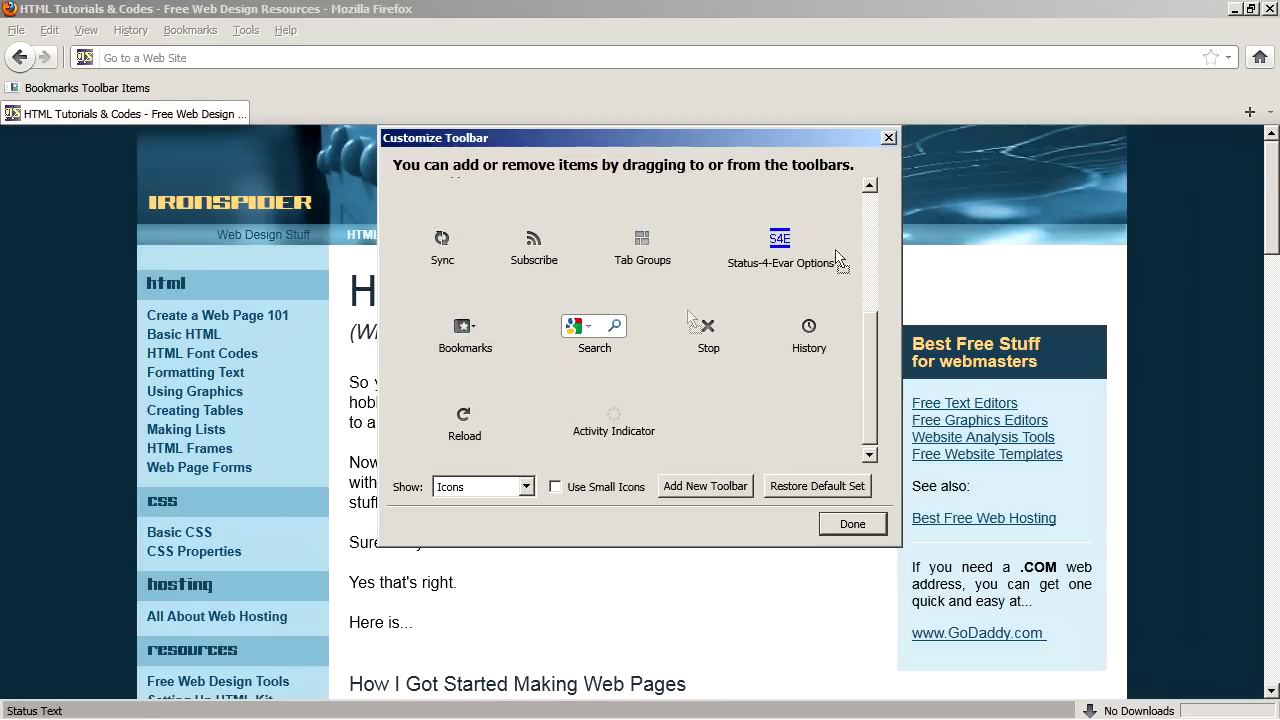
left_click_drag(1213, 88, 1210, 60)
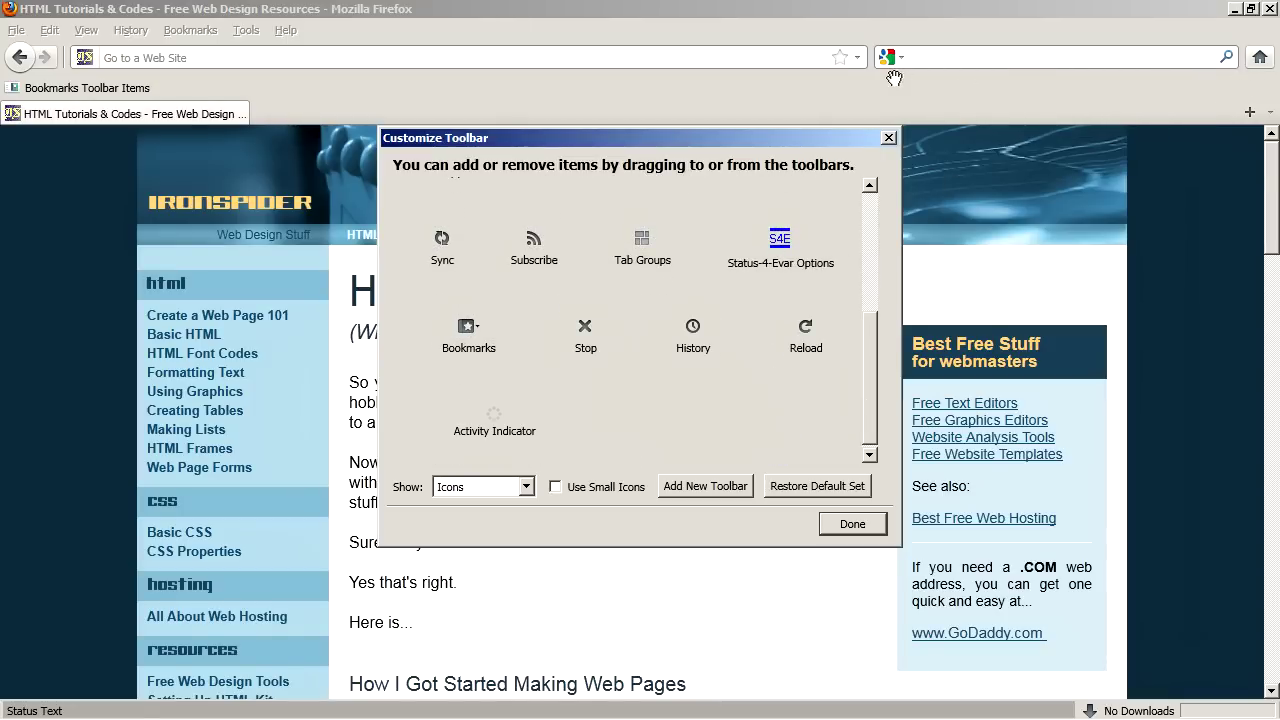
left_click(852, 524)
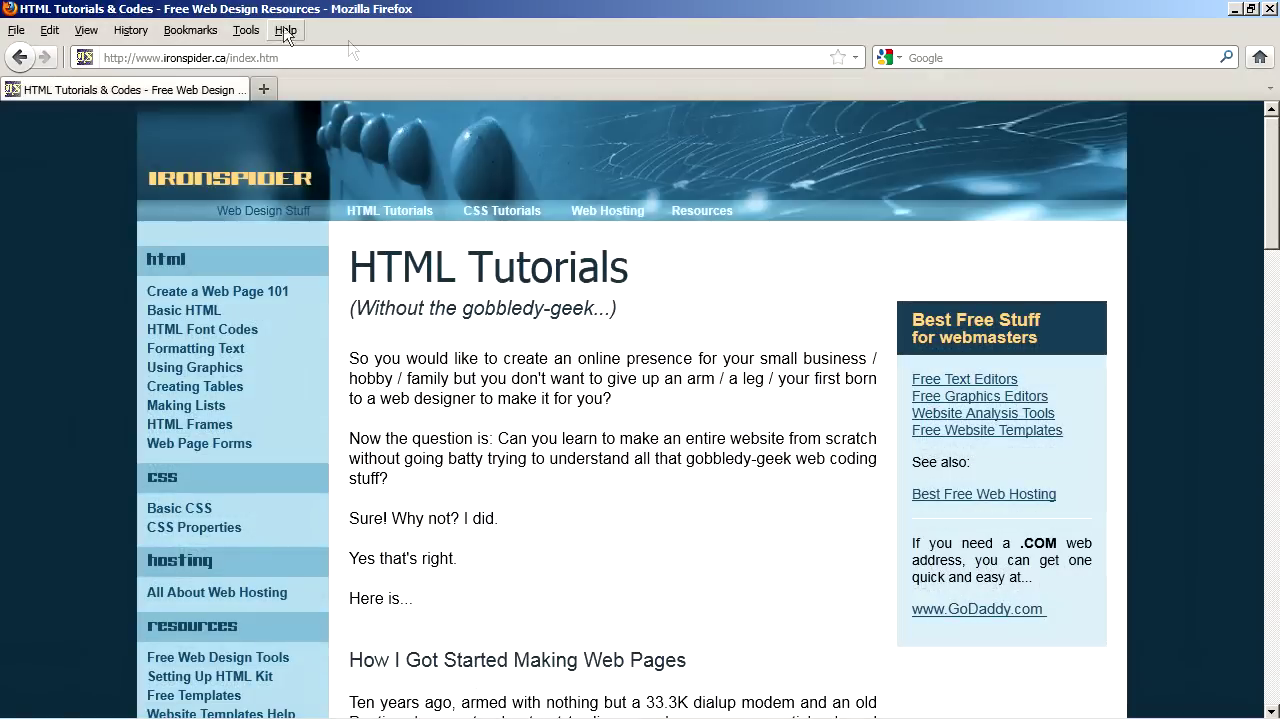
Turn on Tabs on Top so tabs sit above the navigation bar.
left_click(90, 31)
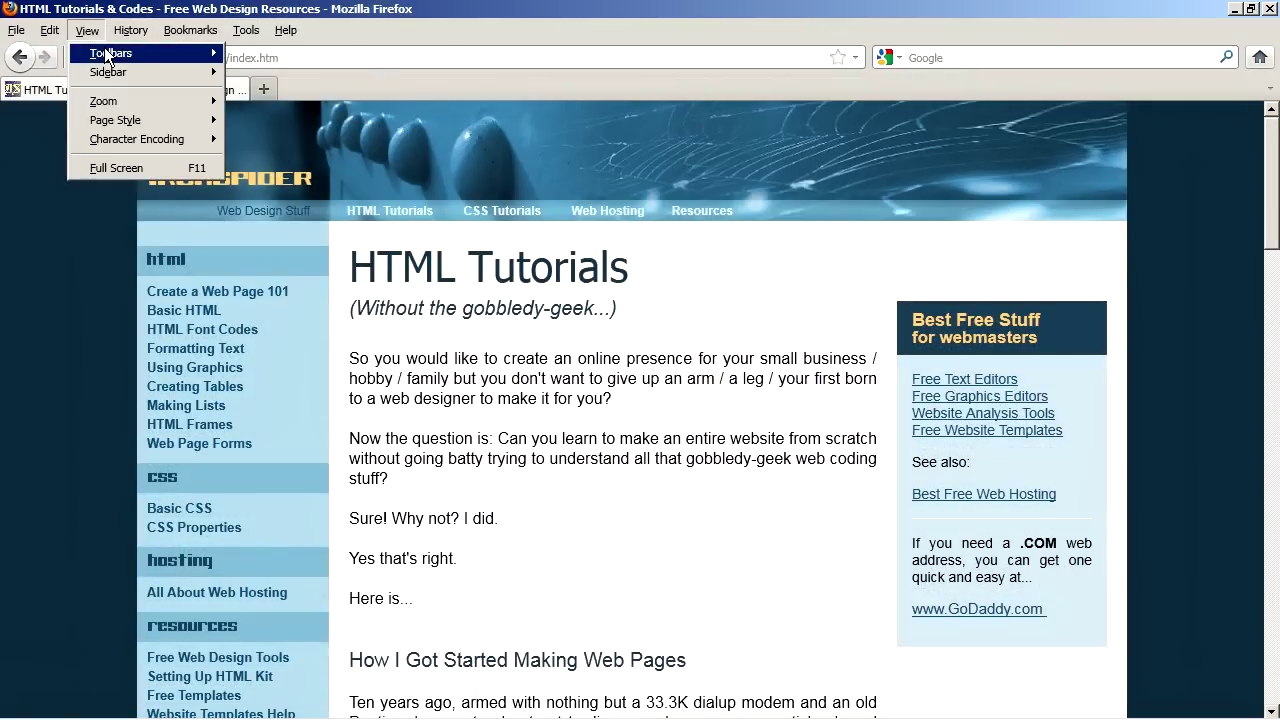
mouse_move(212, 53)
left_click(280, 157)
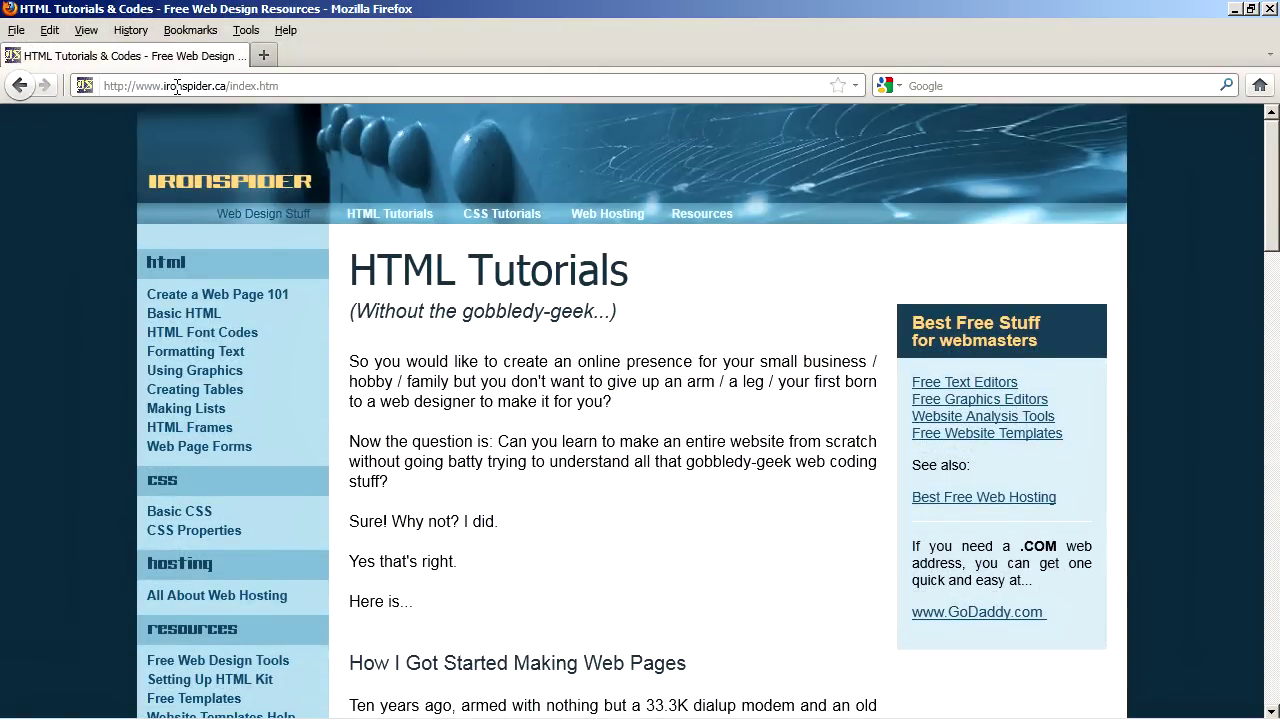
Hide the Menu Bar through View > Toolbars.
left_click(92, 33)
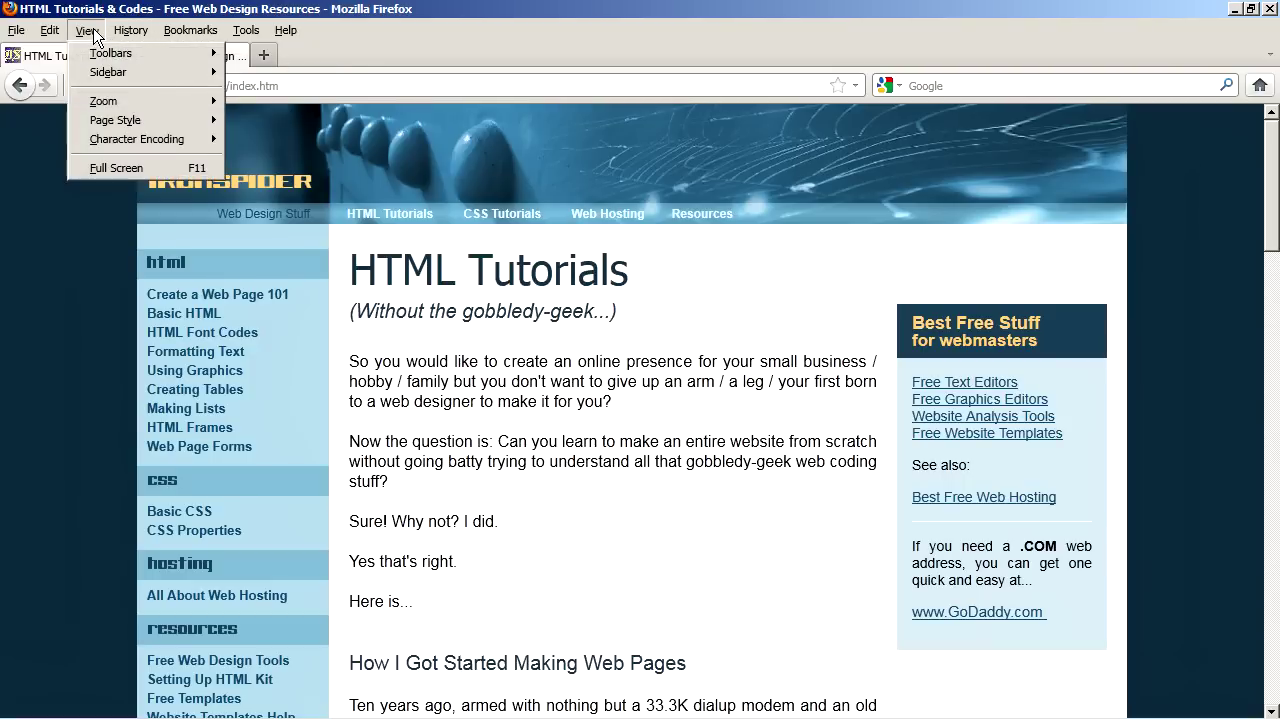
mouse_move(142, 52)
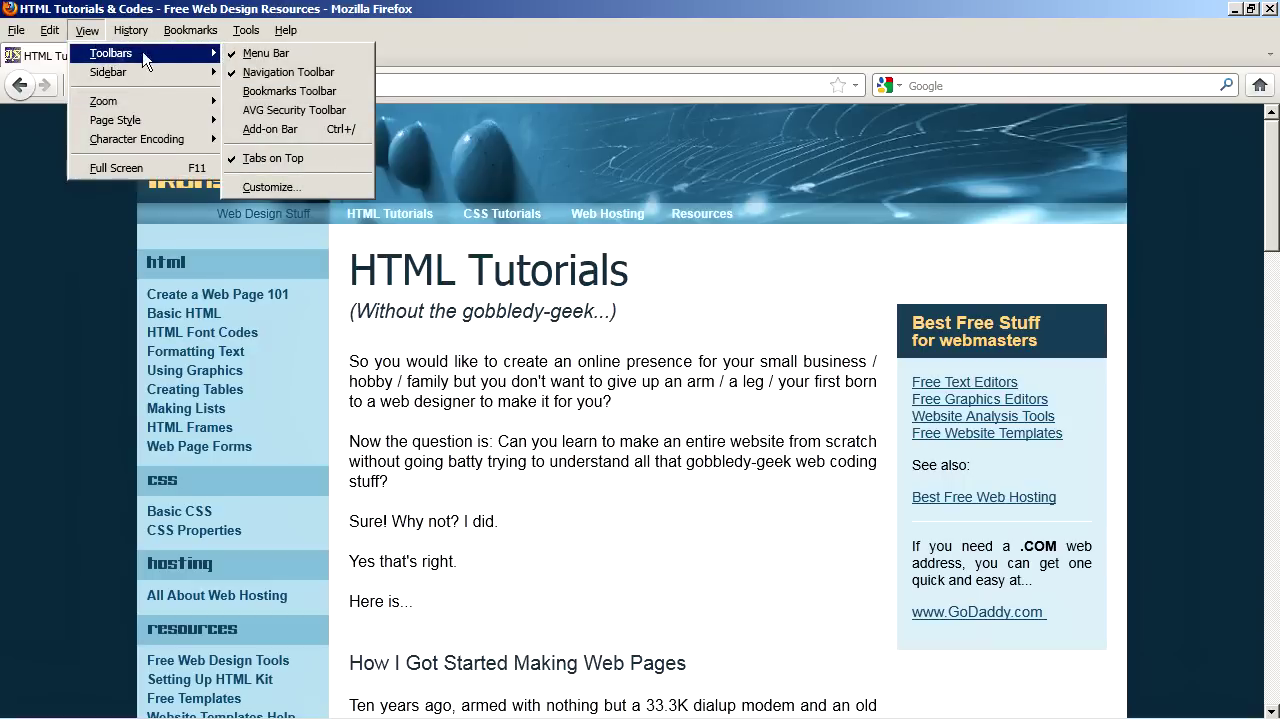
left_click(266, 53)
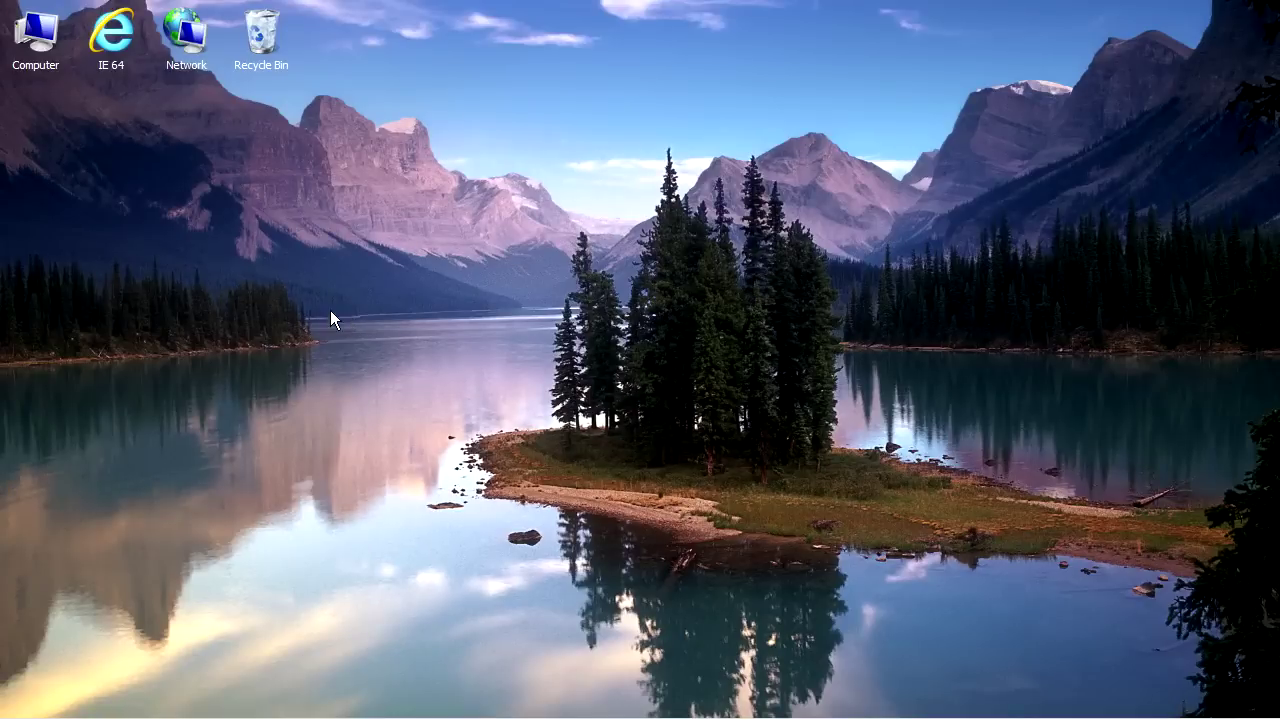
In Internet Explorer, search 'firefox', open mozilla.com and save the Firefox 6.0 installer.
double_click(116, 75)
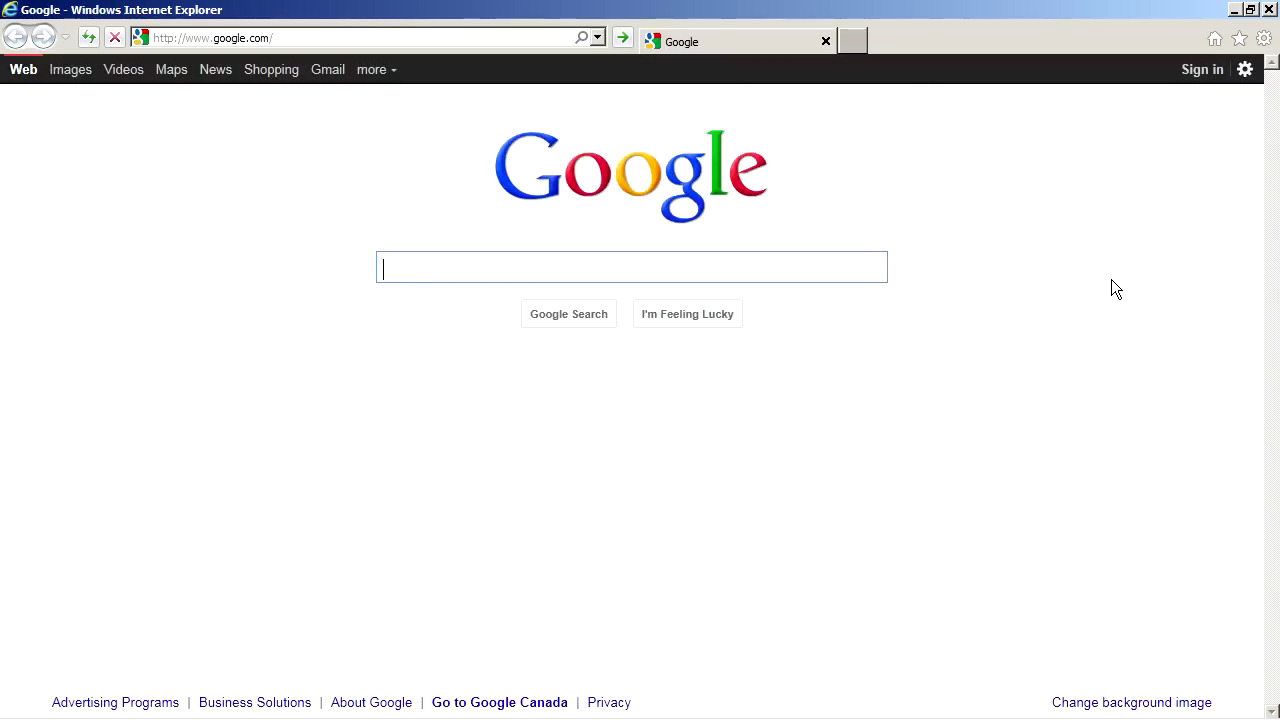
type("firefox")
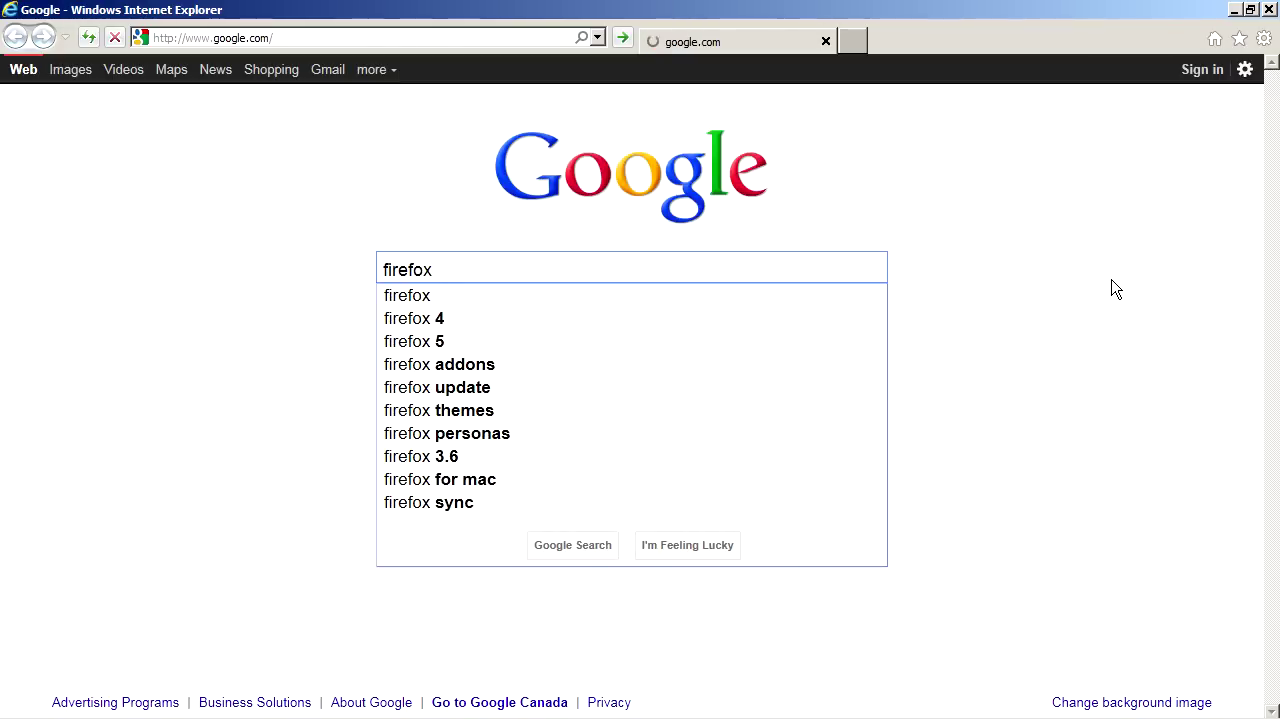
key("Return")
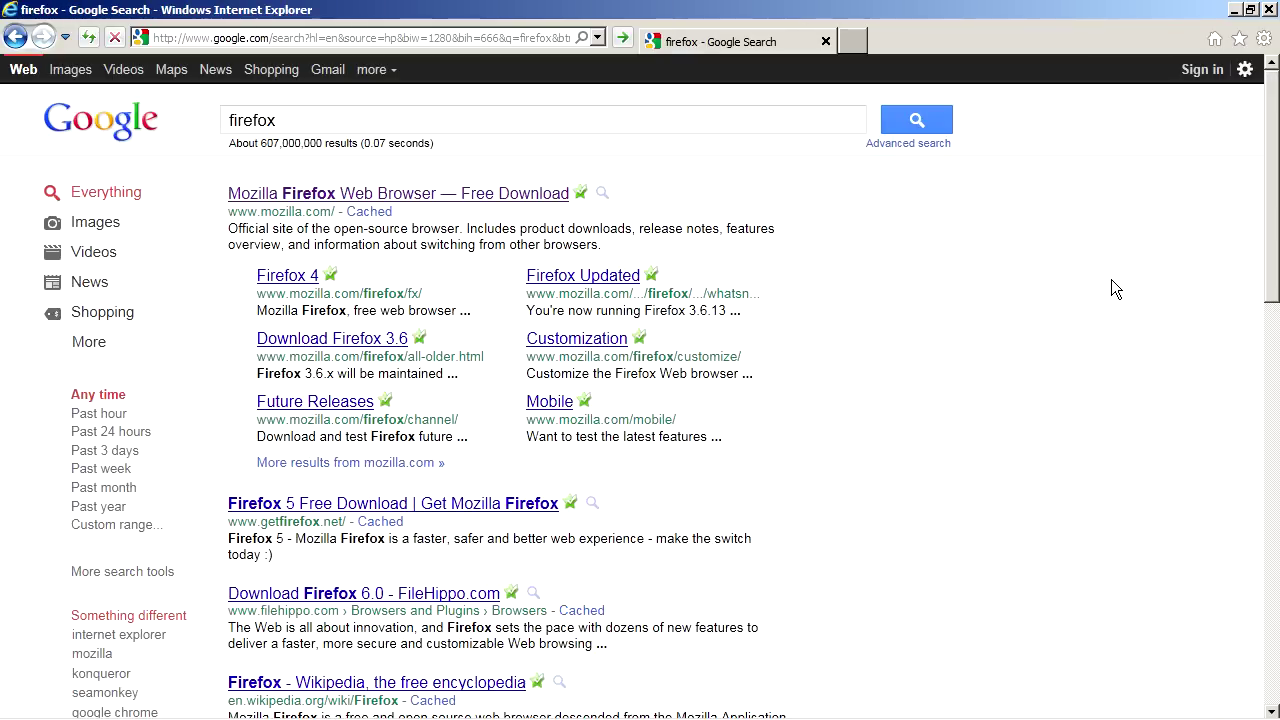
left_click(380, 196)
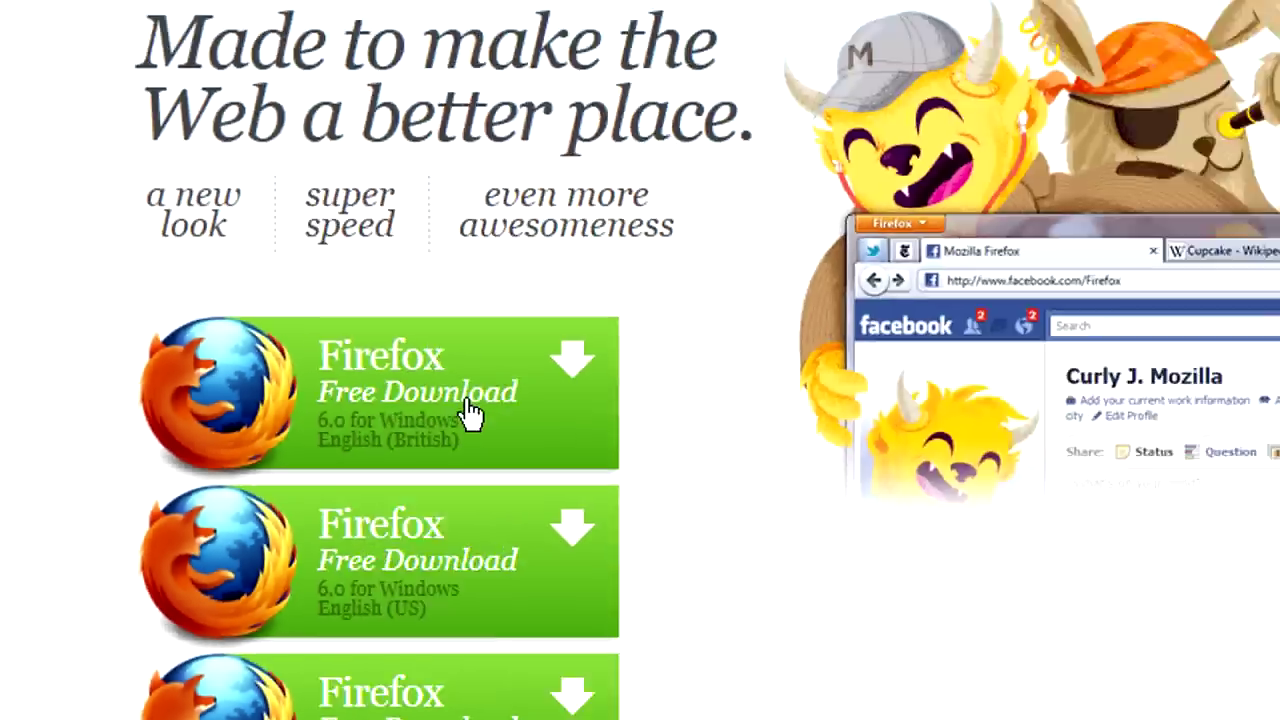
left_click(864, 435)
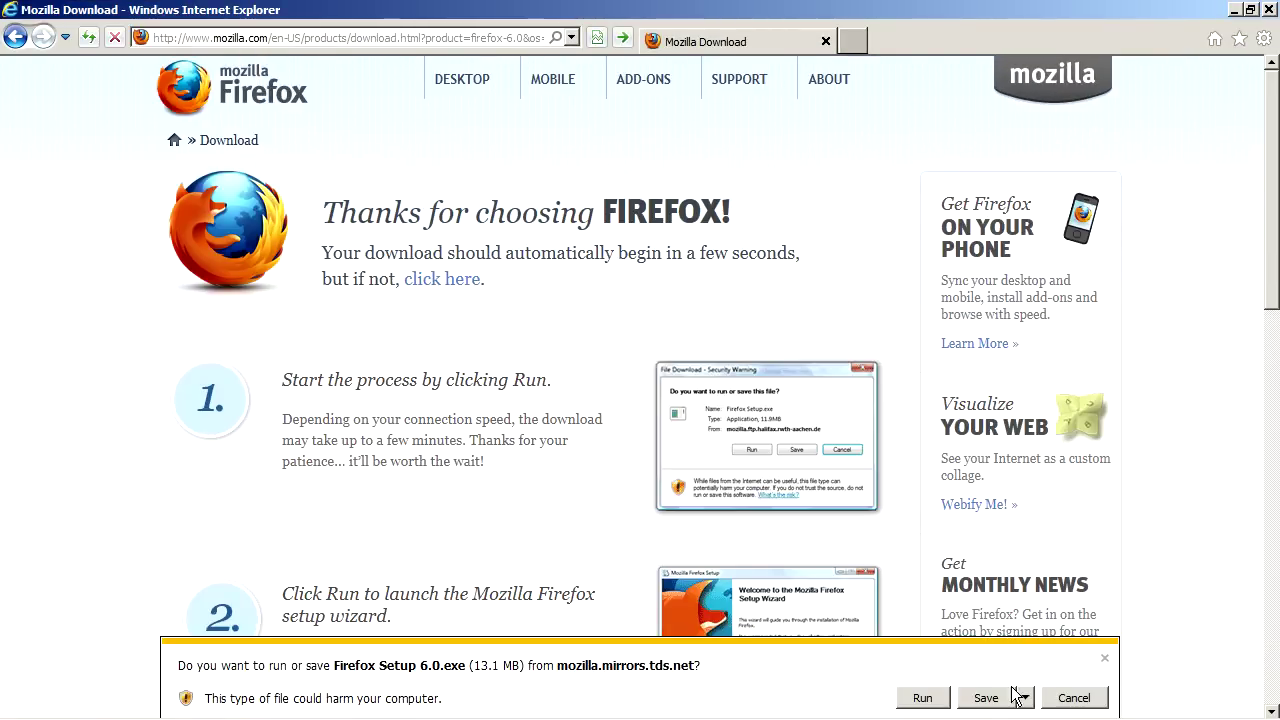
left_click(993, 704)
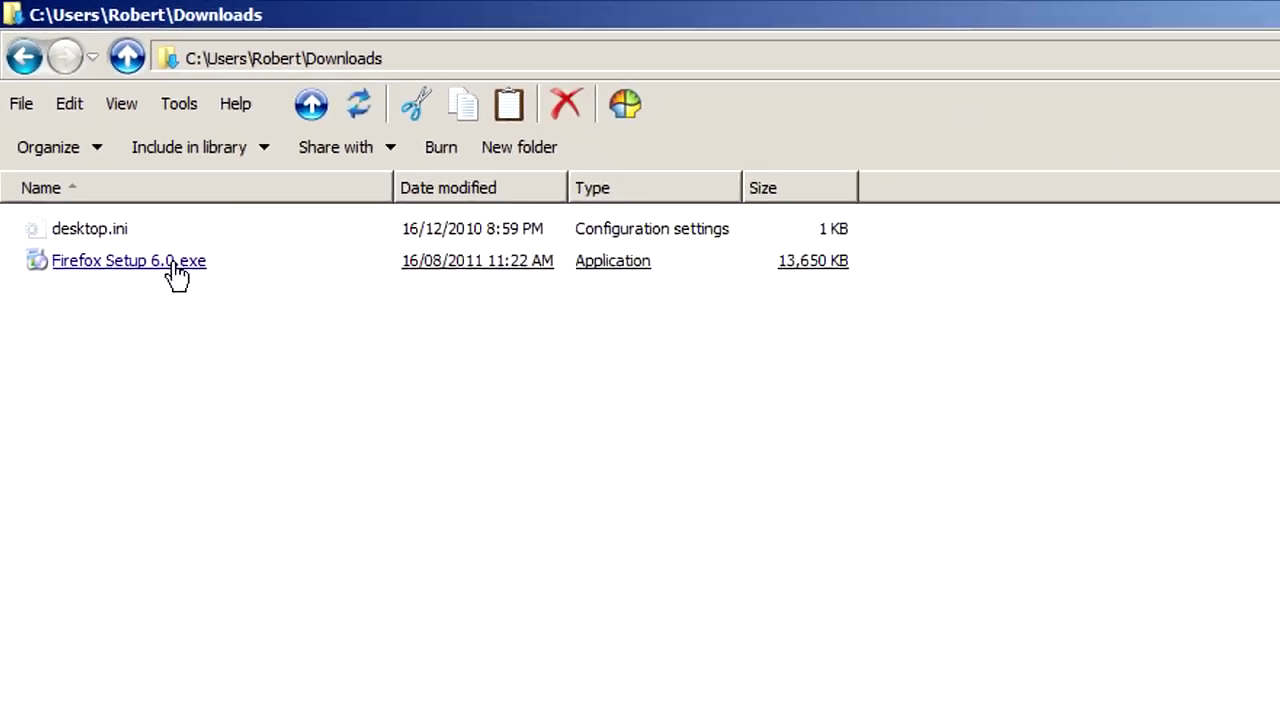
Run Firefox Setup 6.0.exe and install with the Standard setup type.
left_click(176, 274)
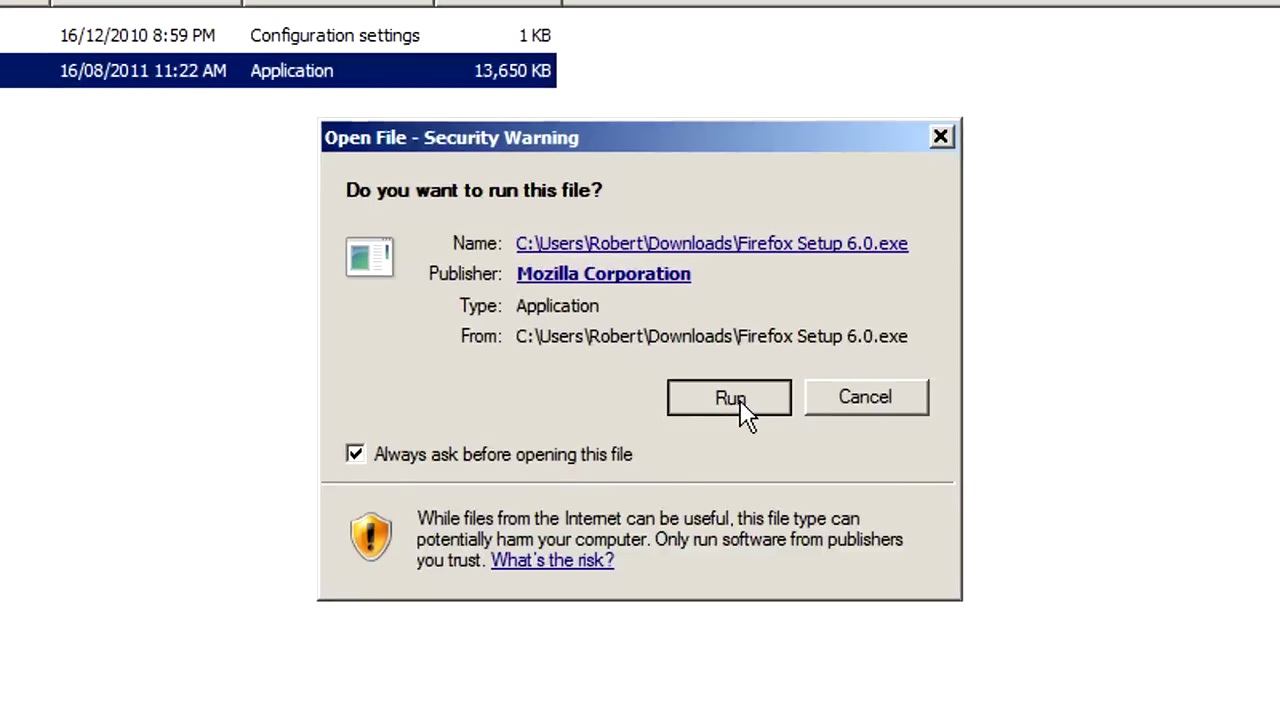
left_click(921, 559)
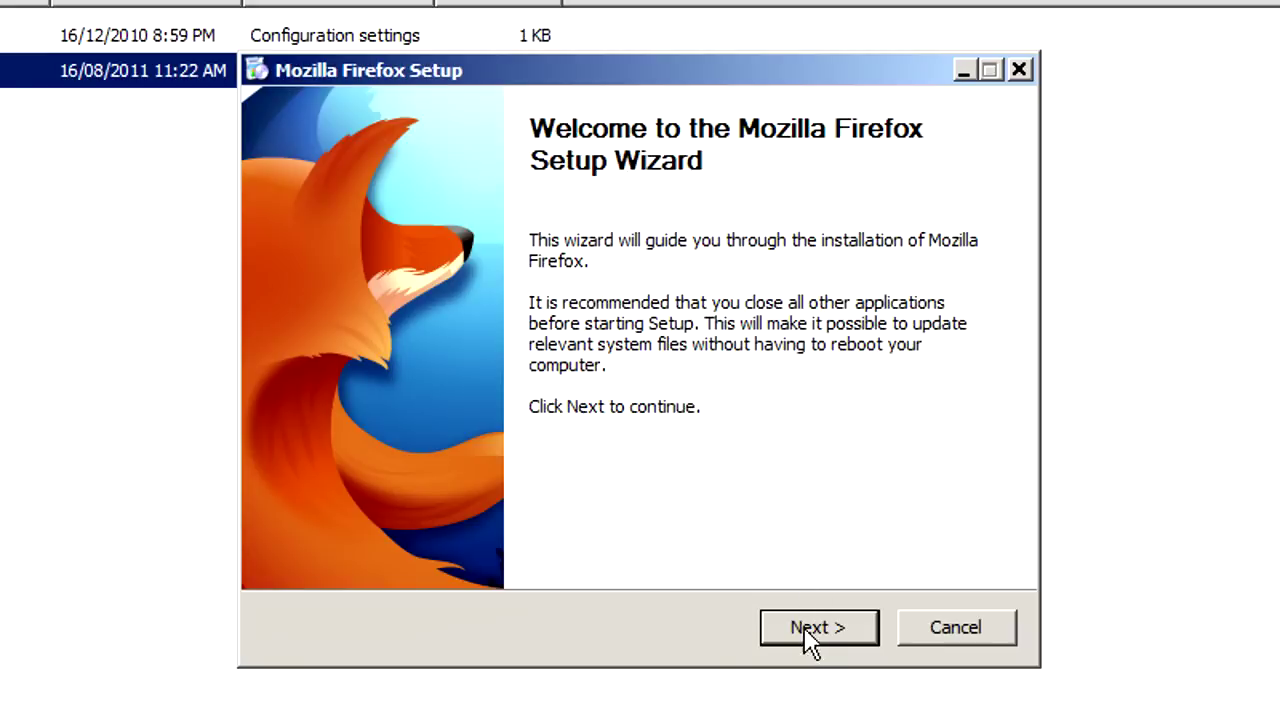
left_click(811, 630)
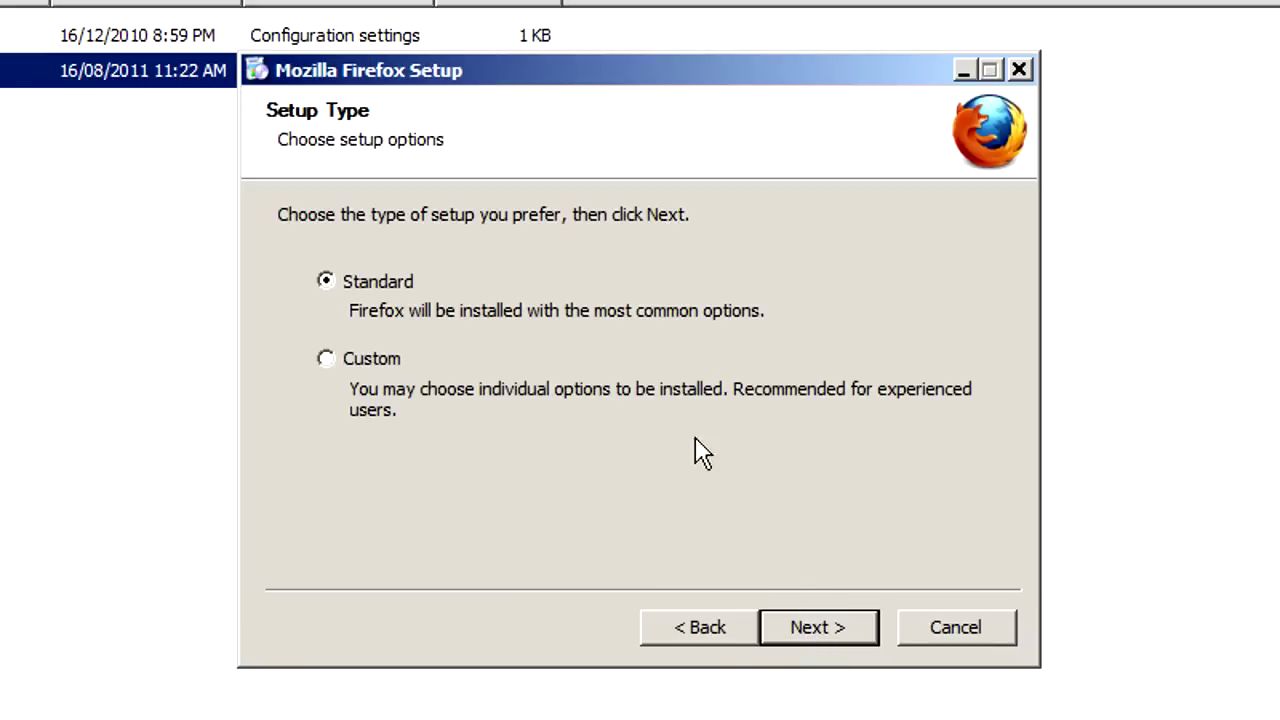
left_click(845, 633)
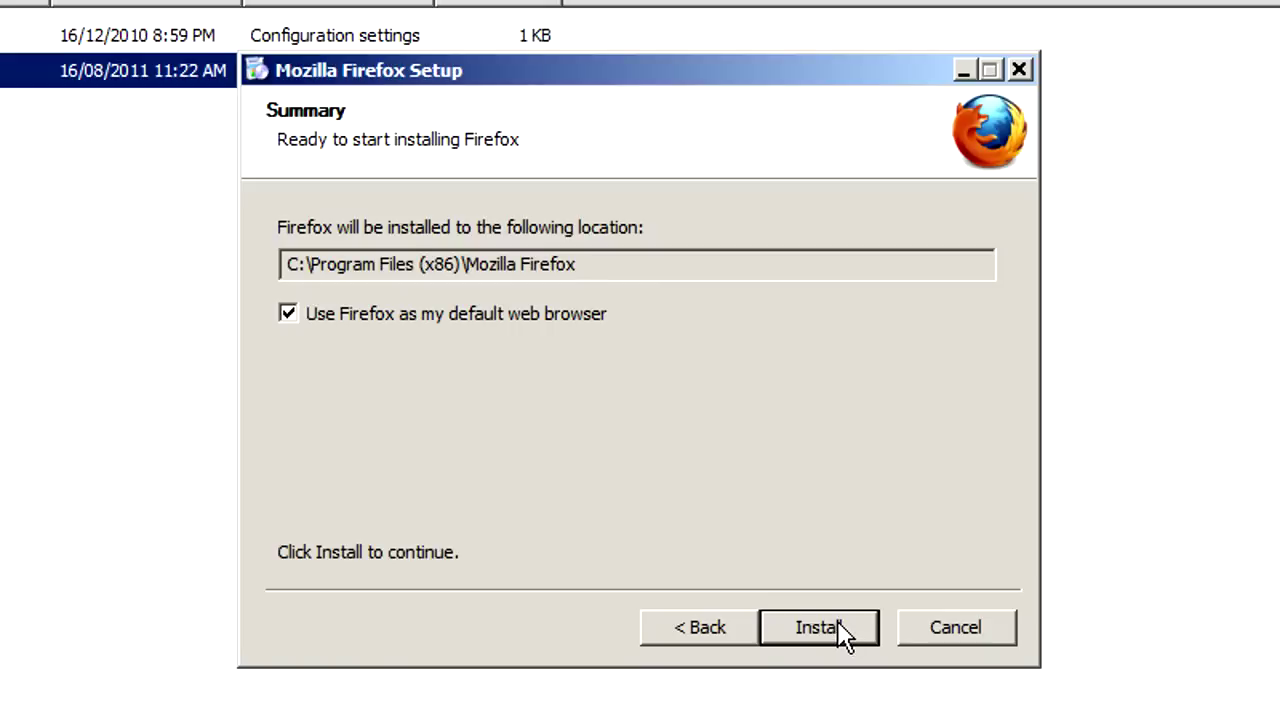
left_click(843, 640)
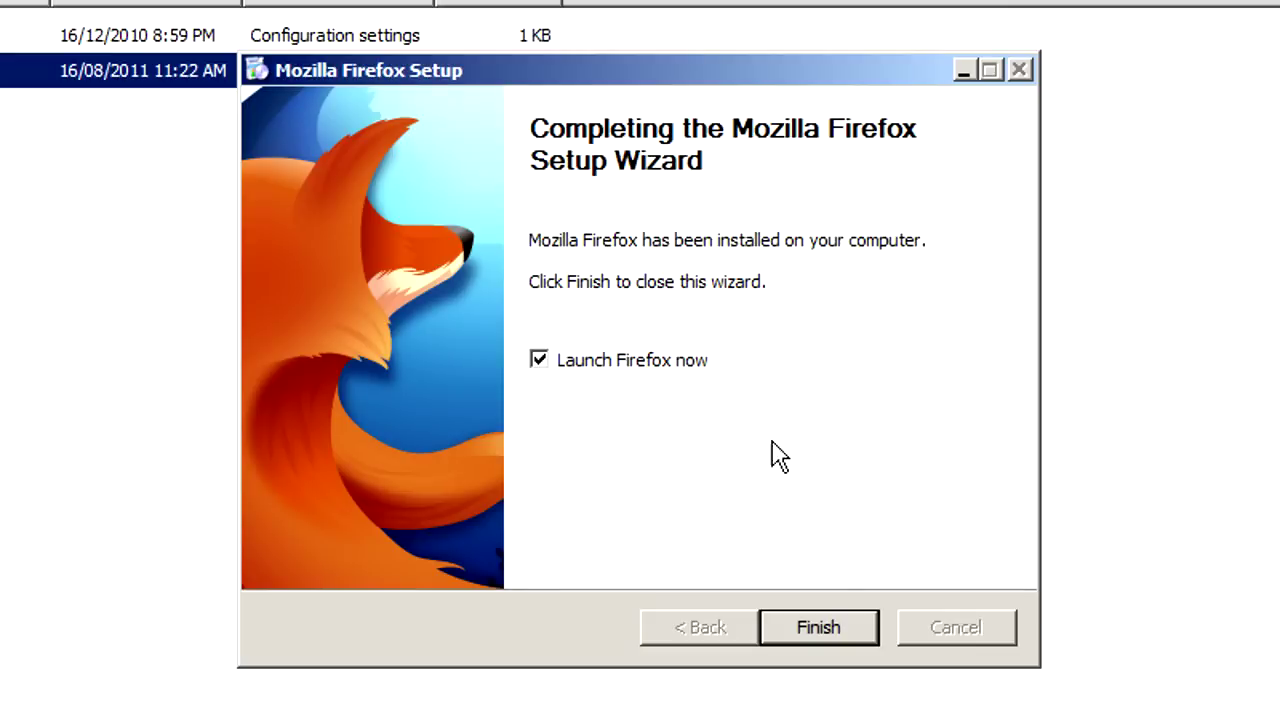
Finish setup, launch Firefox and choose not to import anything from other browsers.
left_click(829, 628)
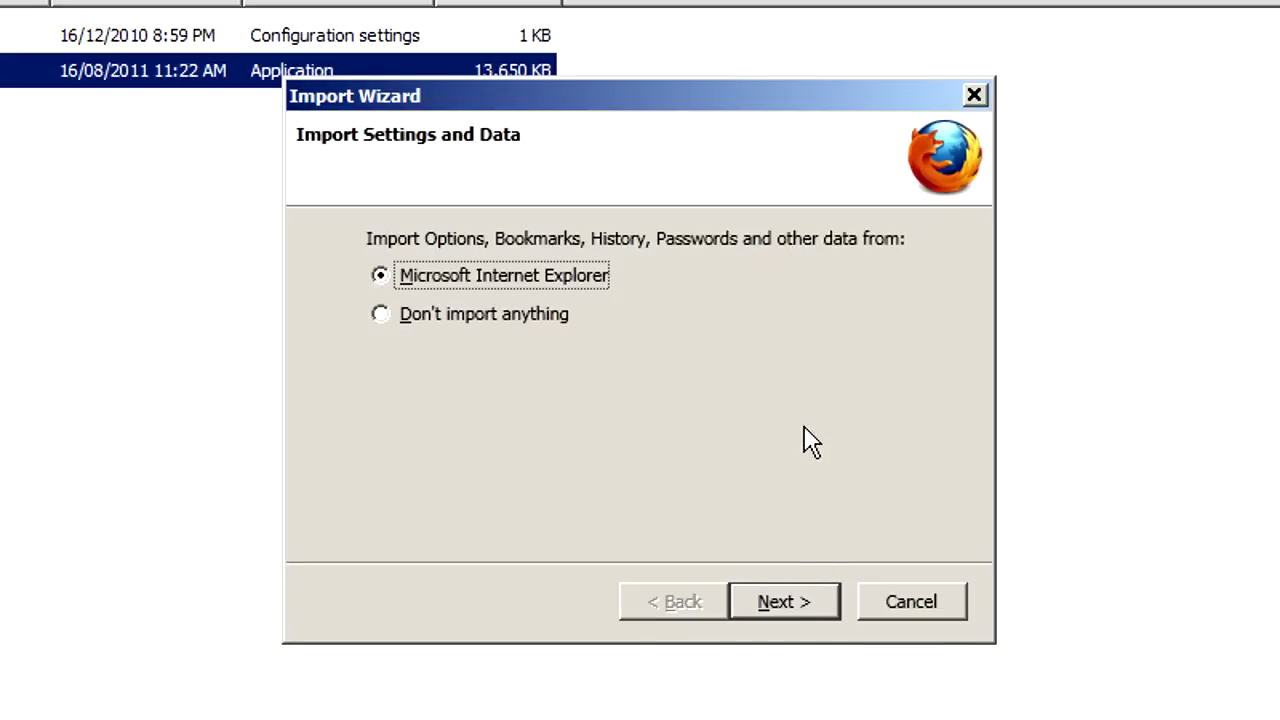
left_click(380, 314)
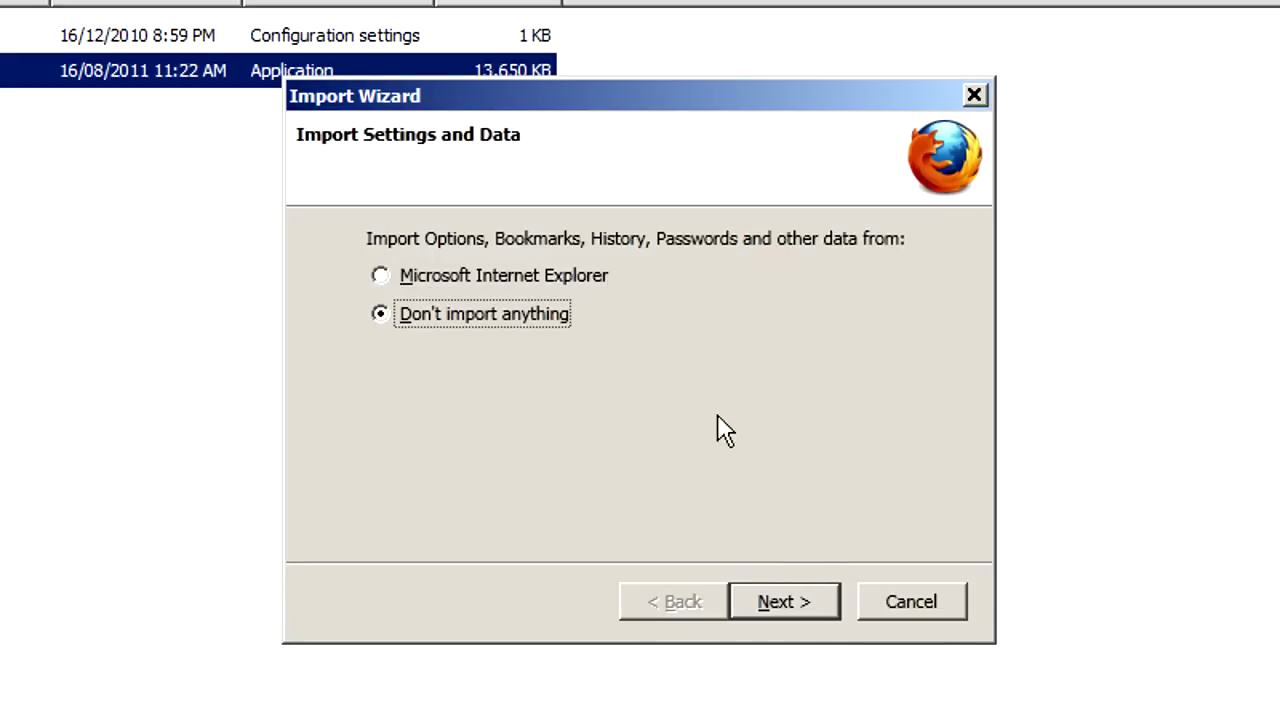
left_click(820, 600)
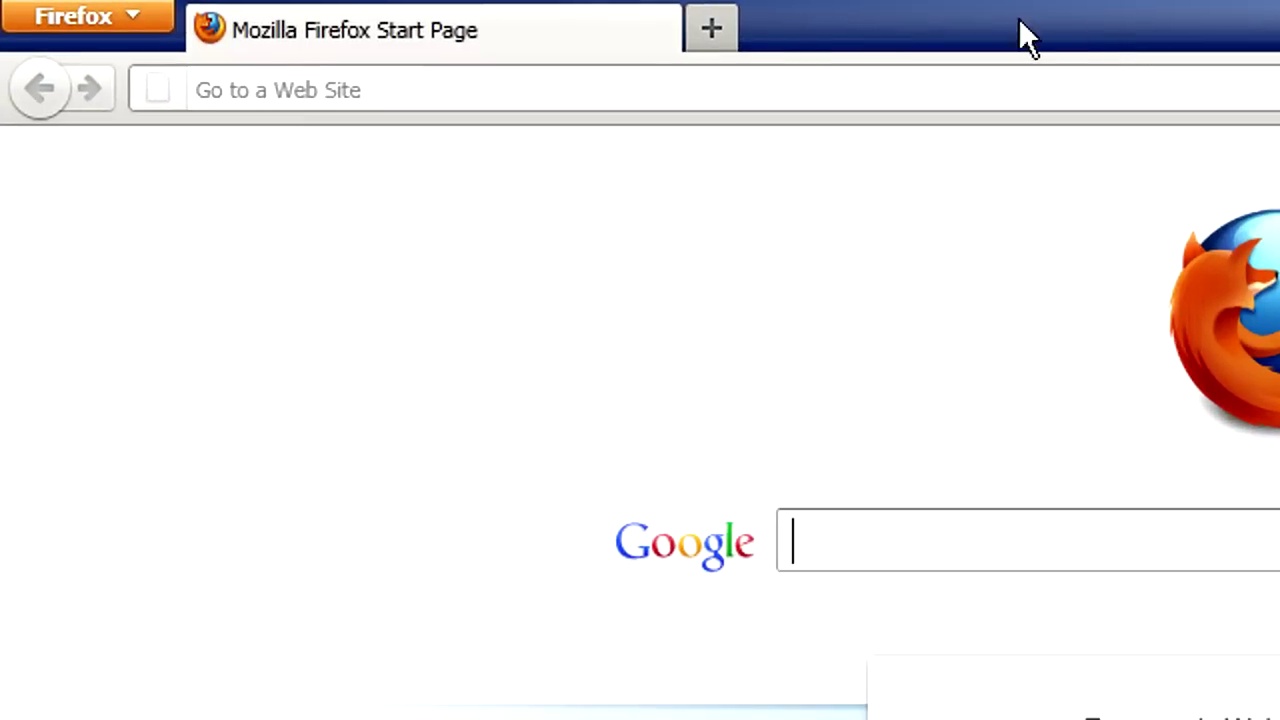
Enable Menu Bar from the orange Firefox button's Options submenu.
left_click(137, 28)
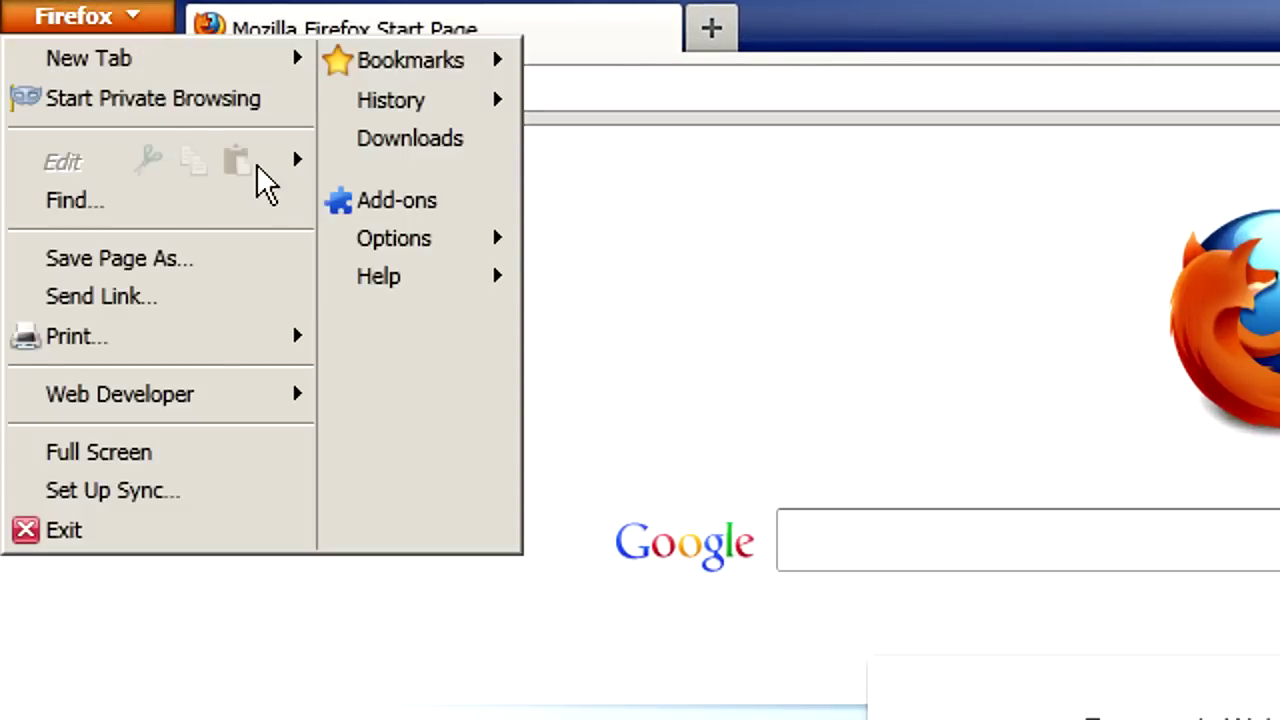
mouse_move(120, 40)
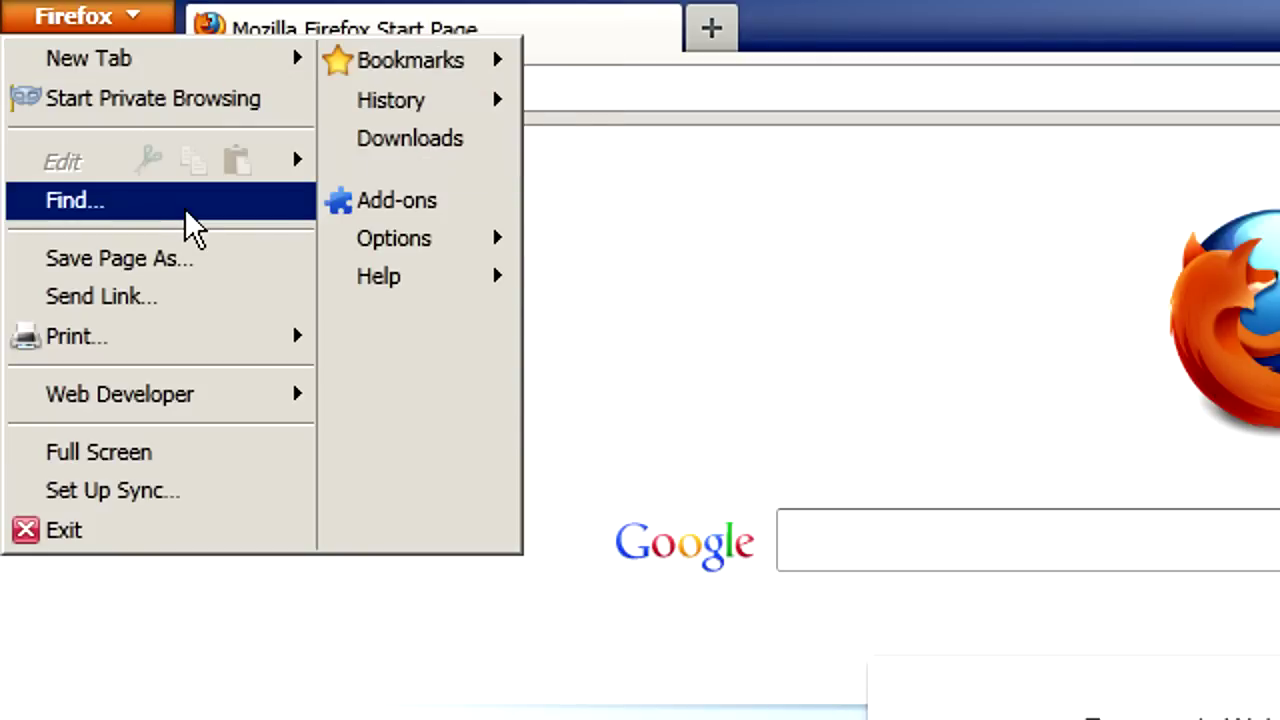
mouse_move(445, 248)
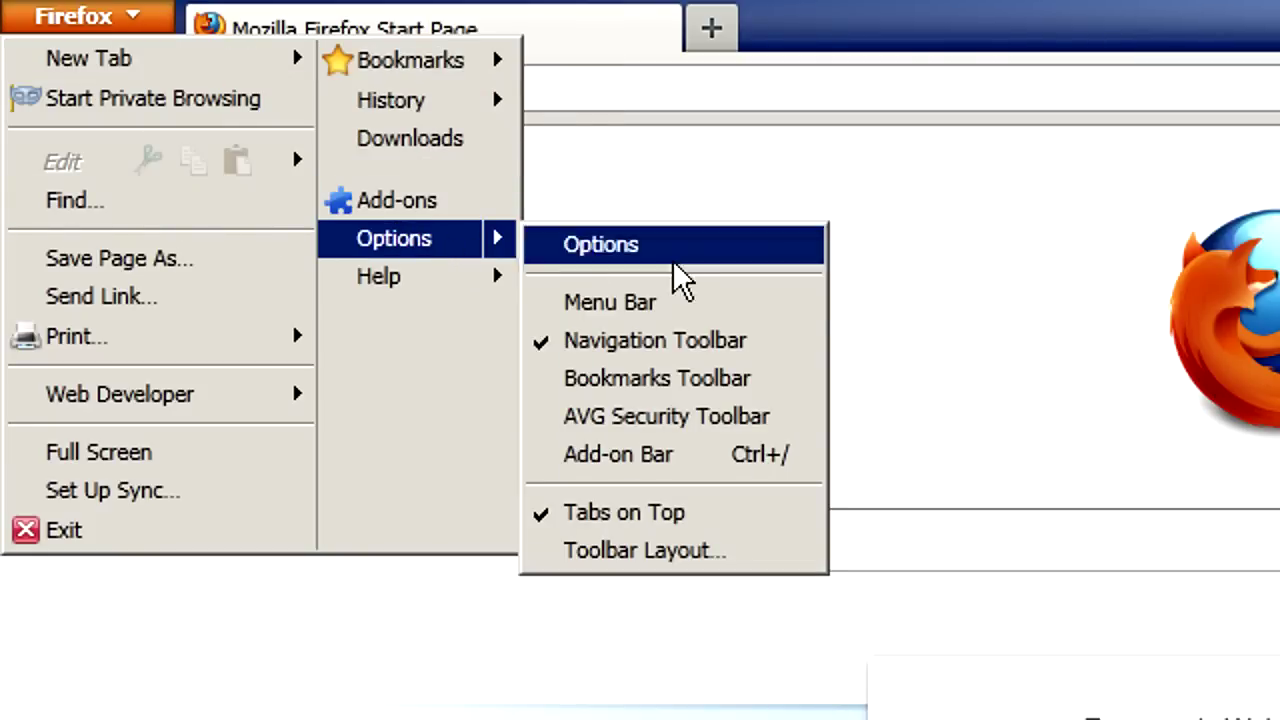
left_click(708, 305)
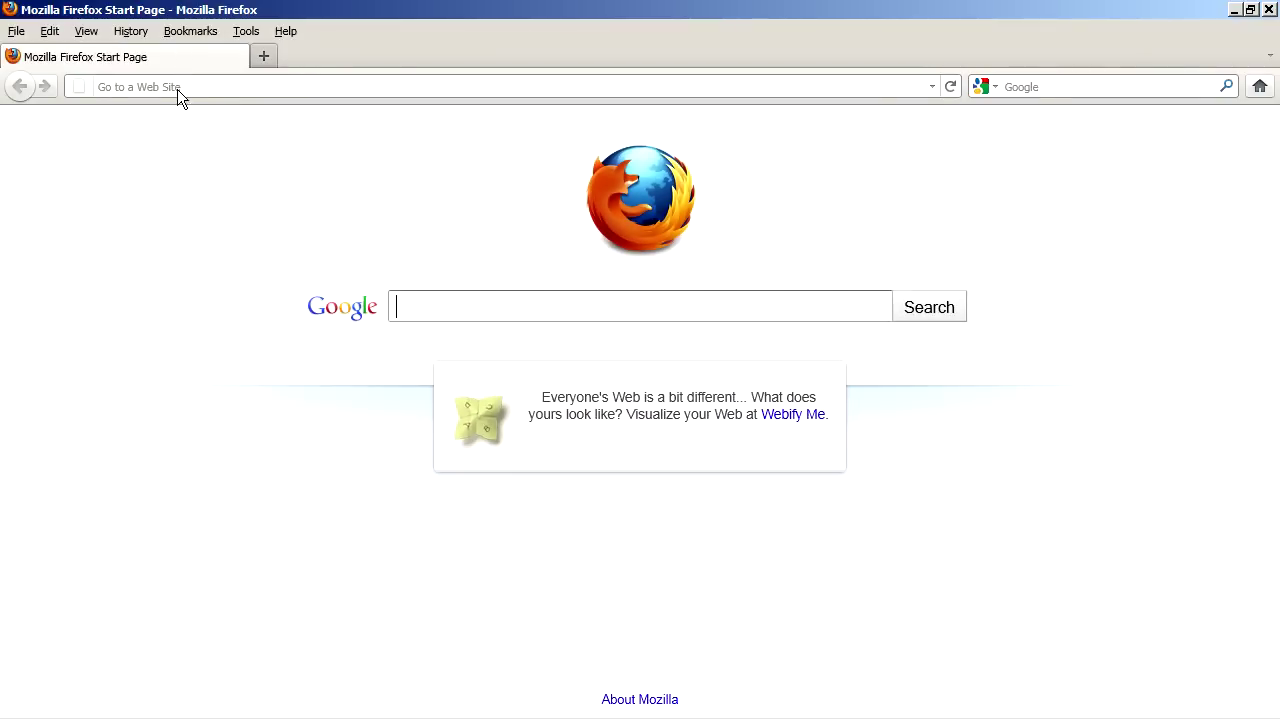
left_click(187, 90)
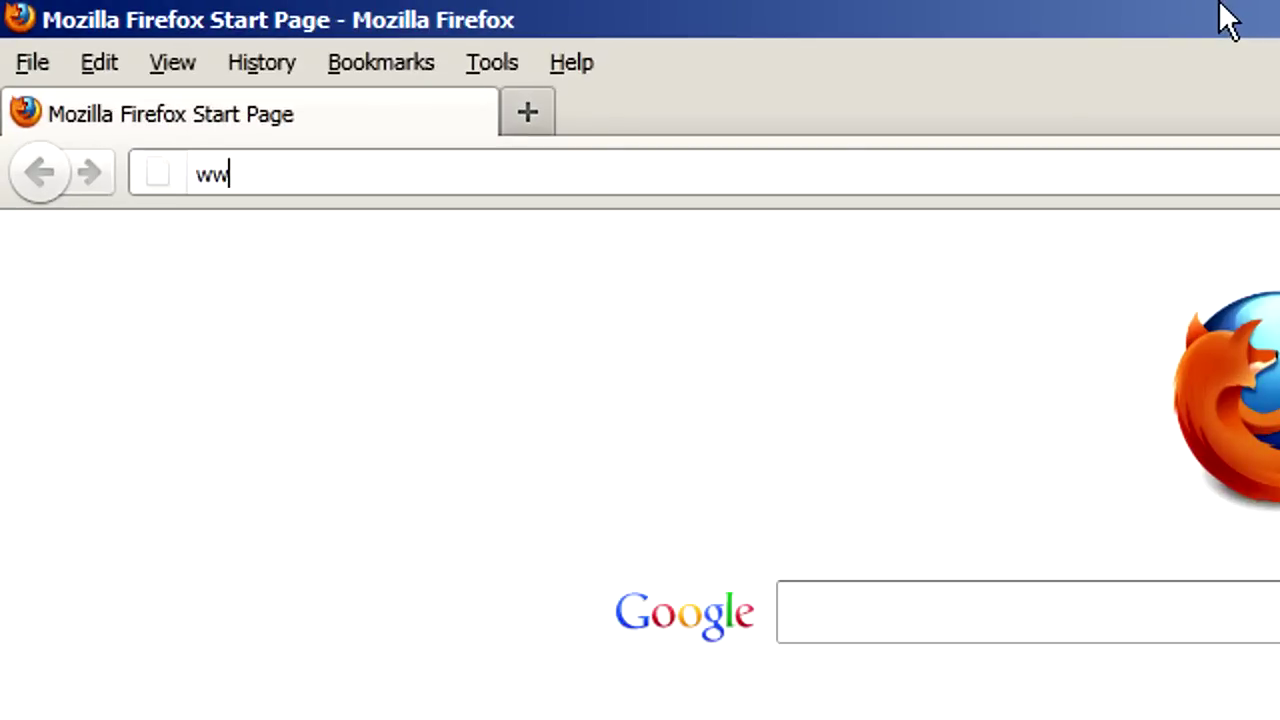
type("w.ironspider.ca")
key("Return")
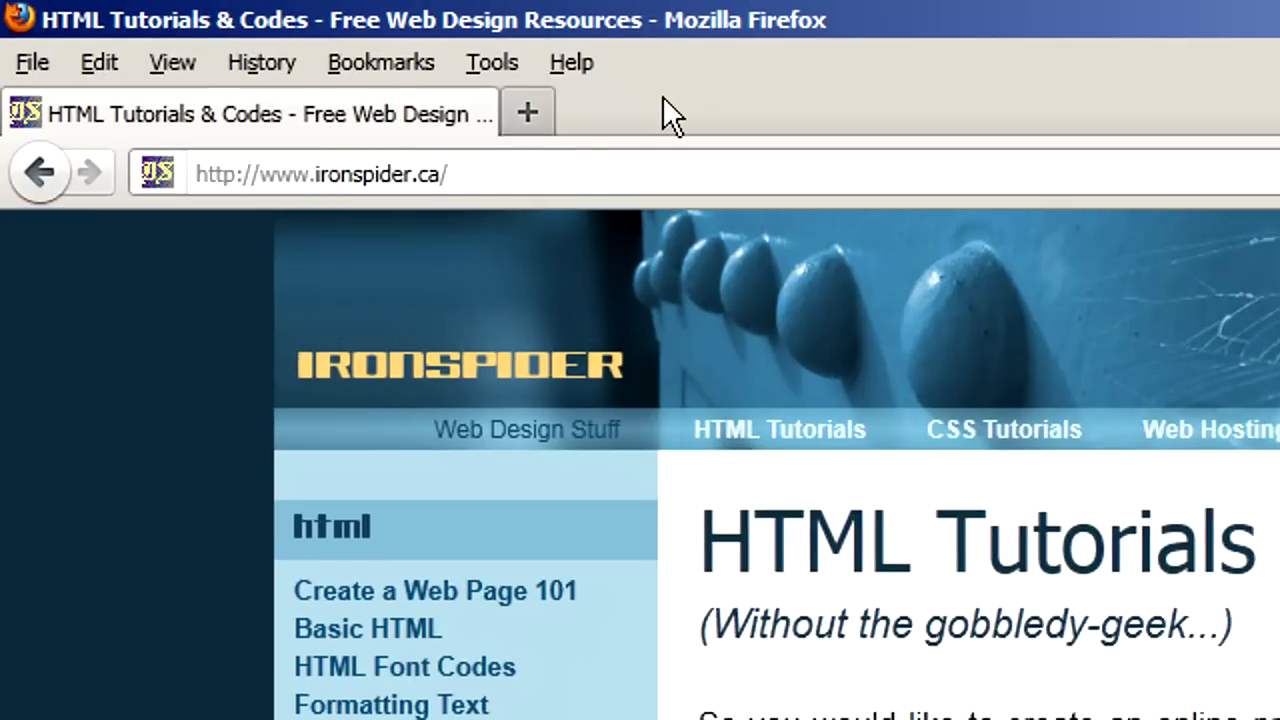
Uncheck Tabs on Top so tabs drop below the navigation bar, then open a blank tab.
left_click(178, 64)
mouse_move(186, 108)
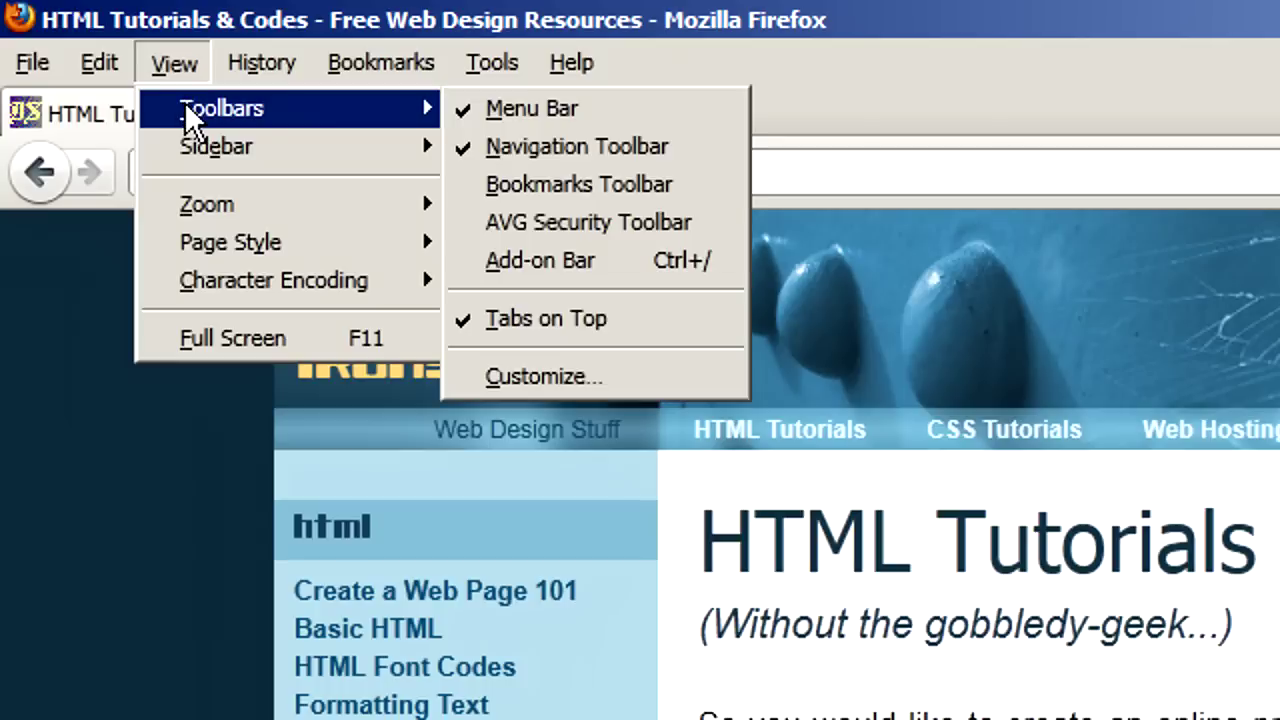
left_click(624, 310)
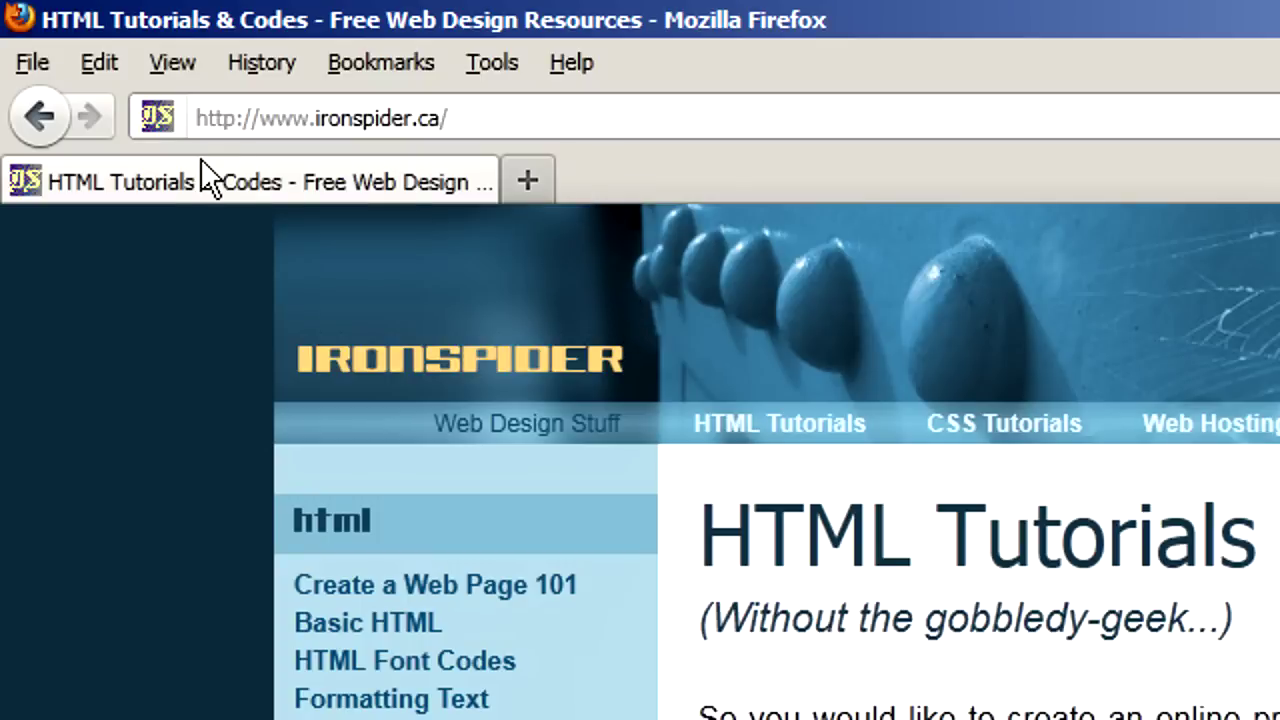
left_click(528, 178)
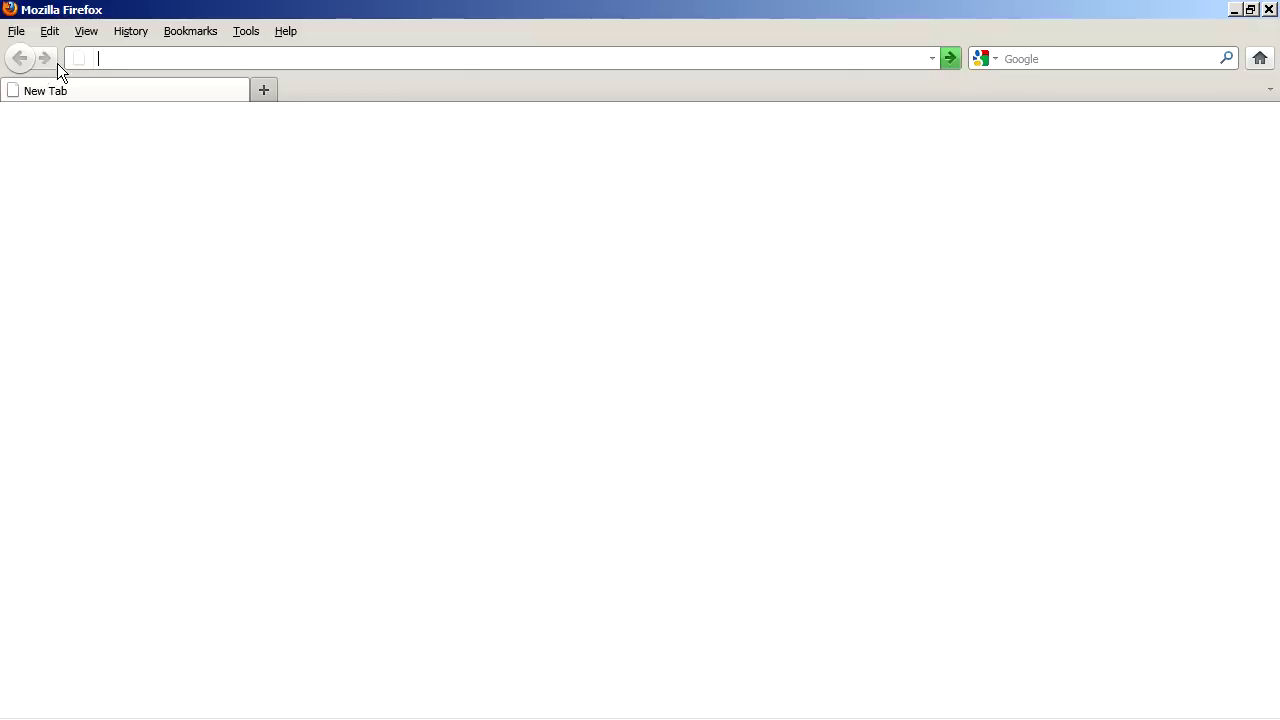
Customize the toolbar to place Home, Reload and Stop between back/forward and the address bar.
right_click(539, 90)
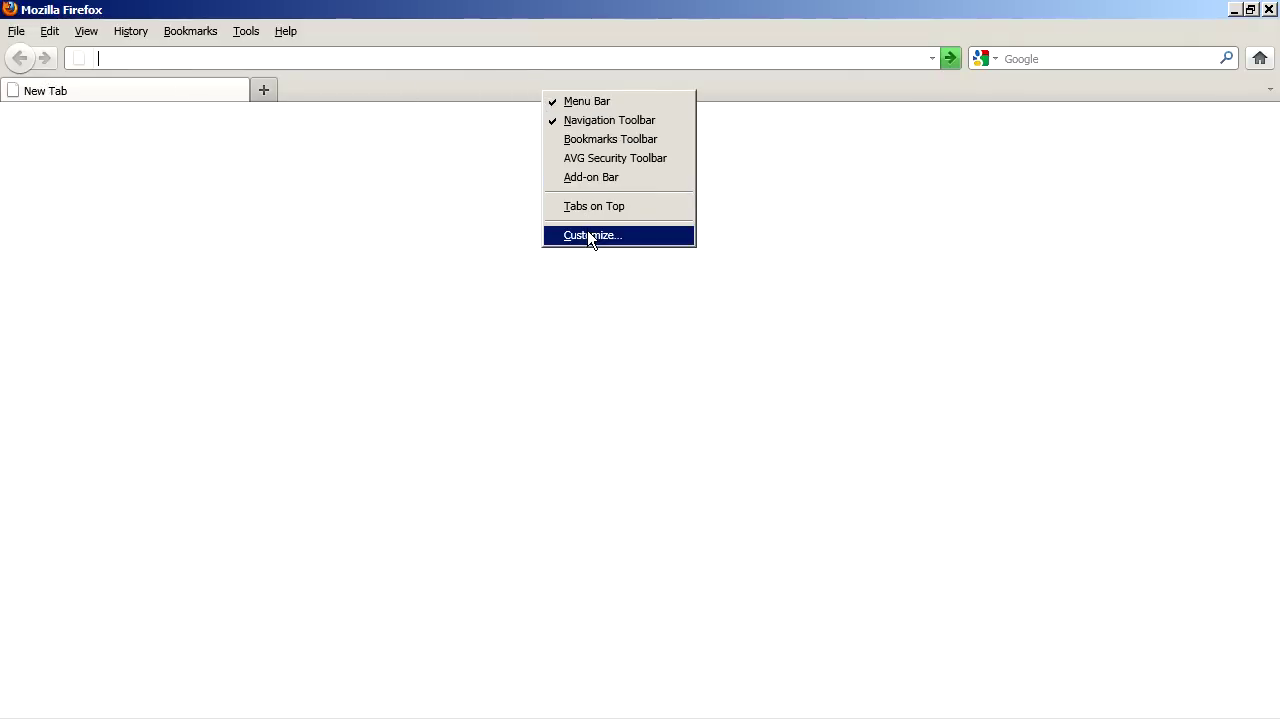
left_click(423, 90)
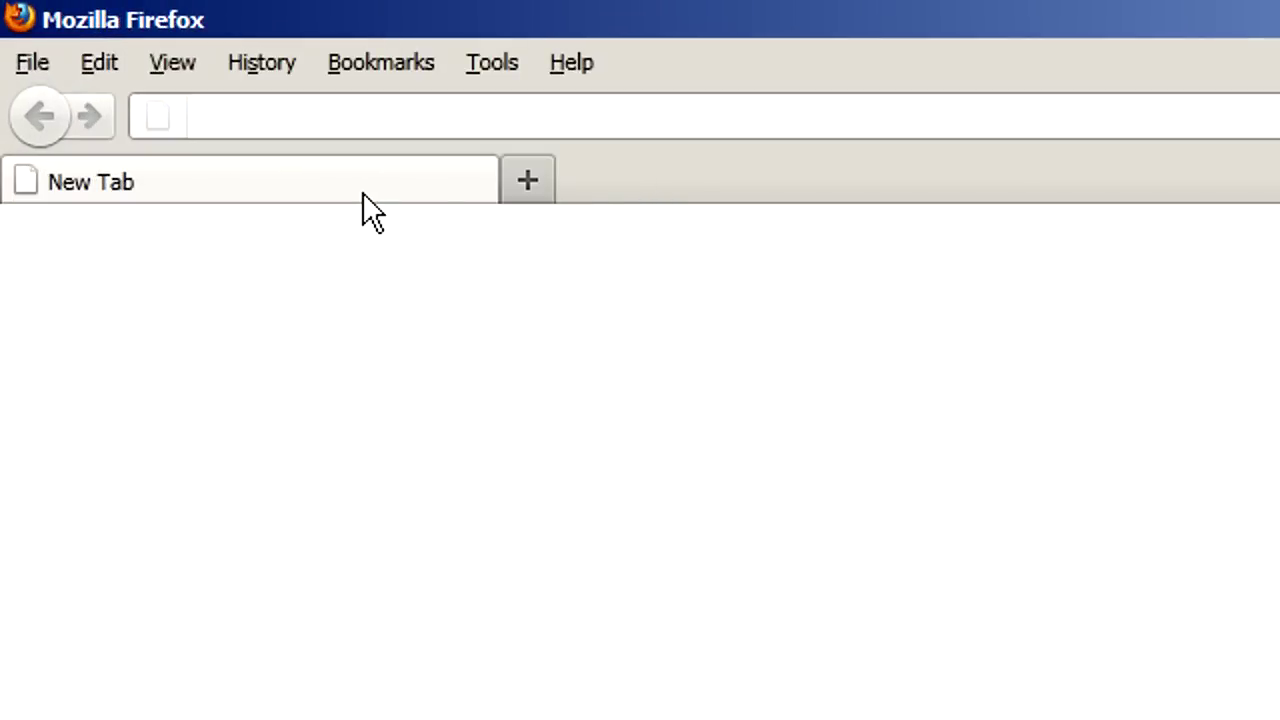
right_click(600, 182)
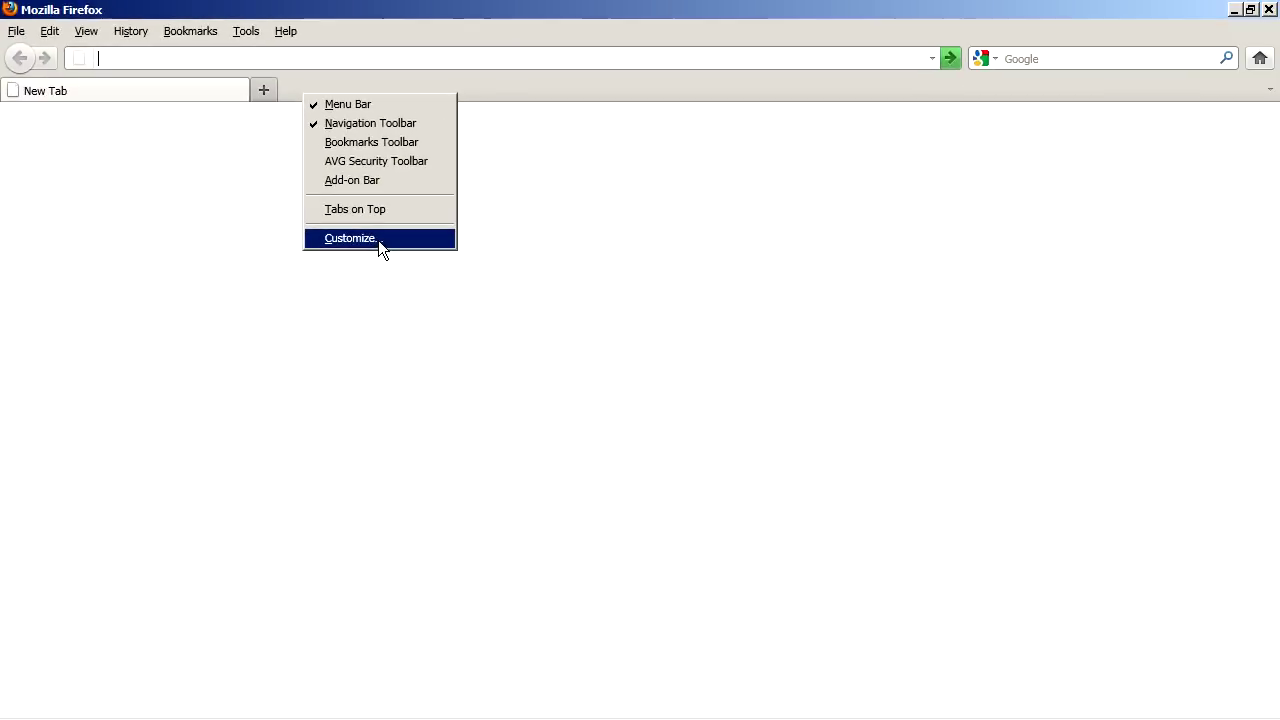
left_click(378, 240)
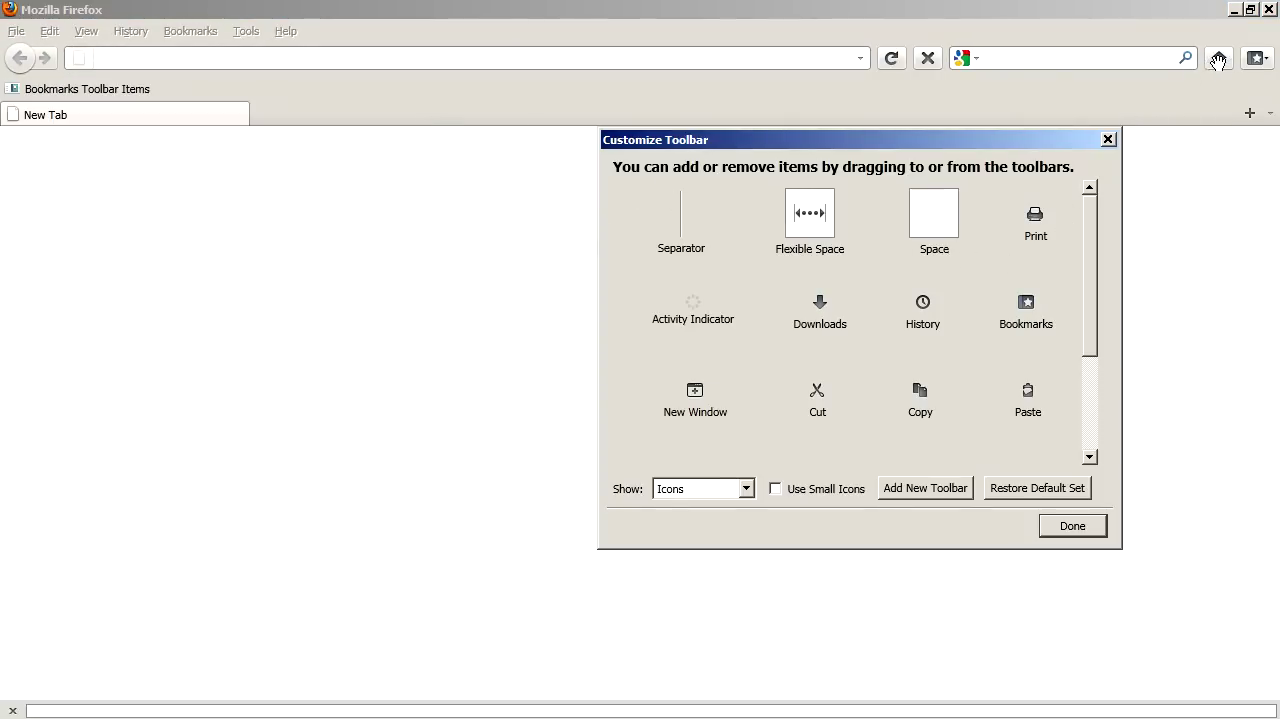
left_click_drag(1218, 62, 70, 65)
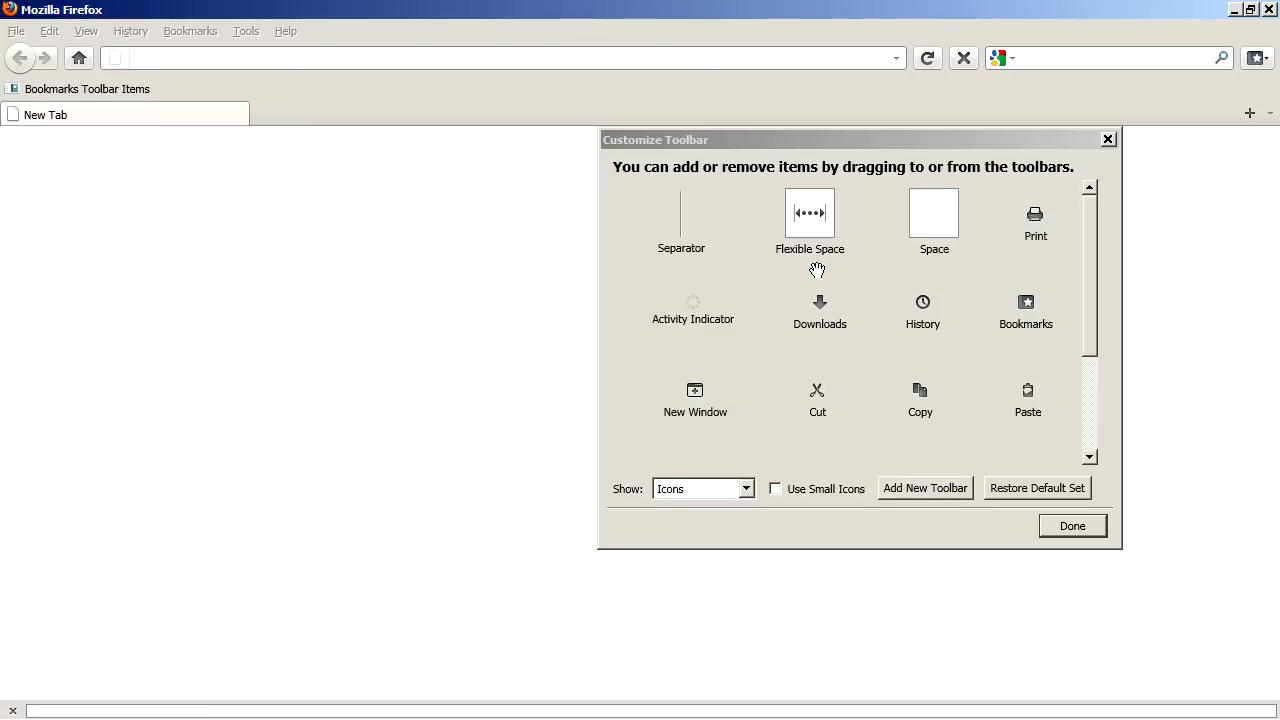
left_click_drag(1089, 320, 1088, 368)
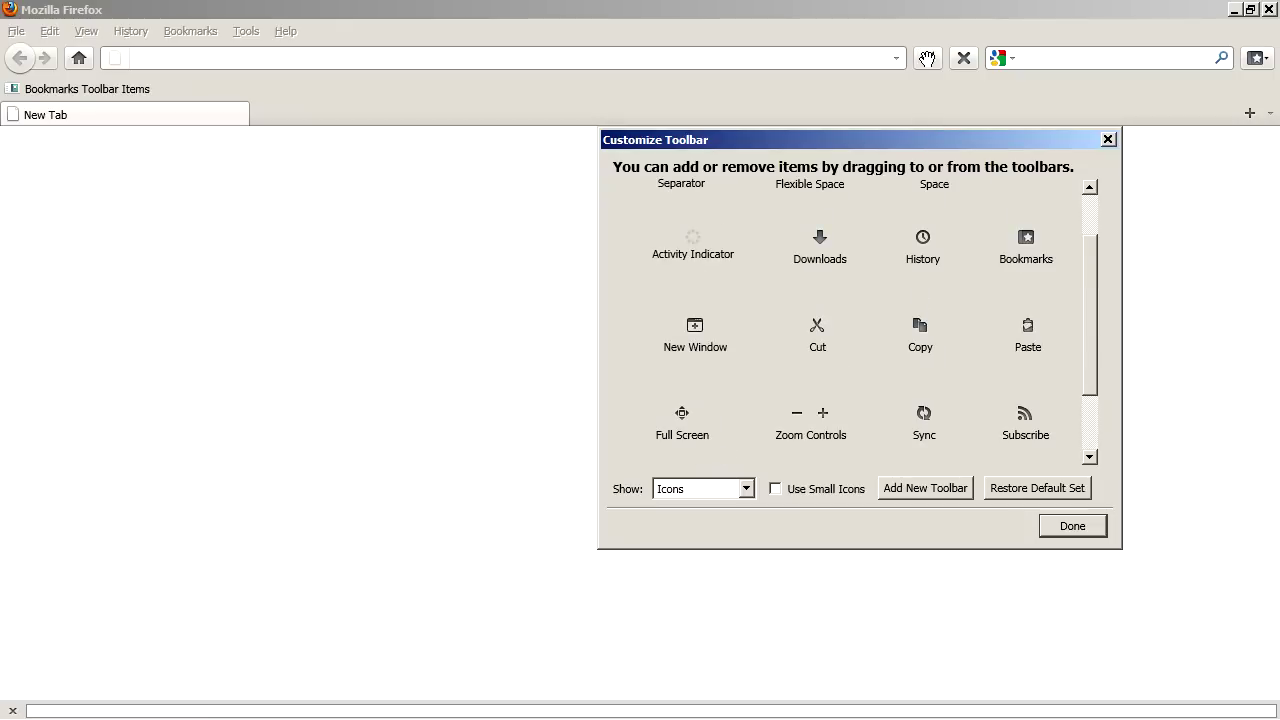
left_click_drag(927, 57, 110, 66)
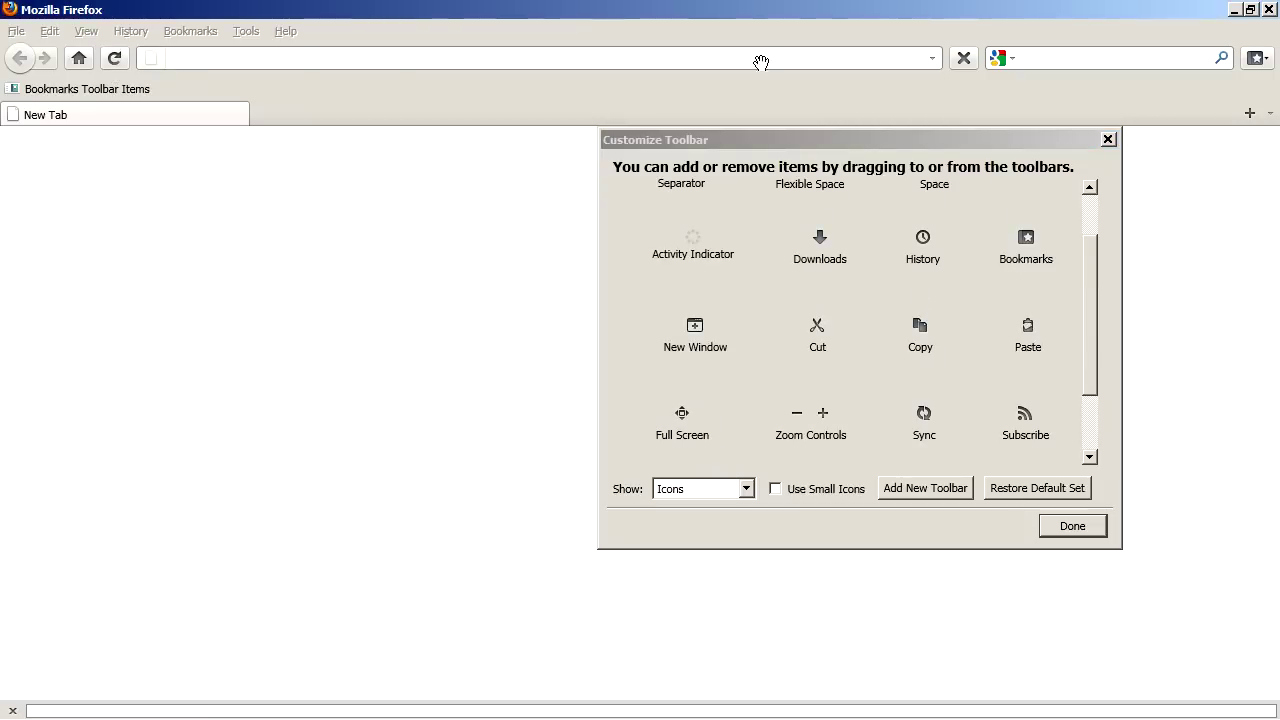
left_click_drag(320, 66, 134, 66)
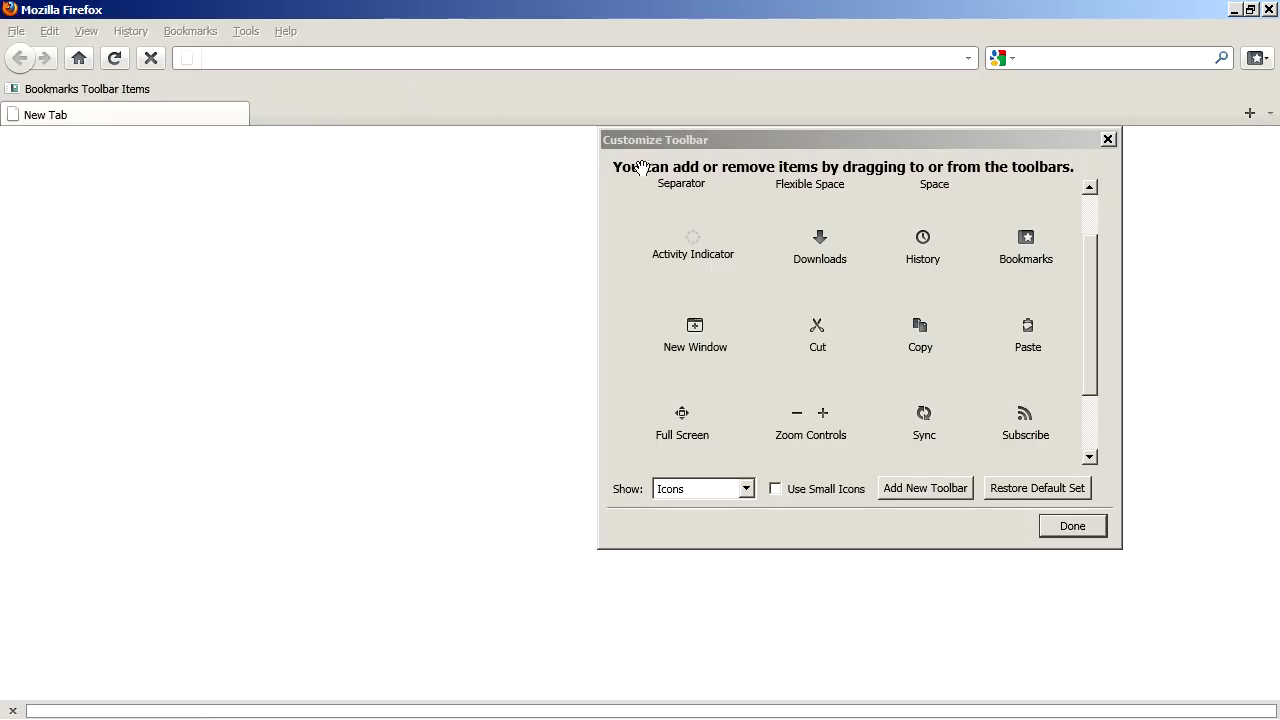
left_click(1060, 530)
left_click(1060, 530)
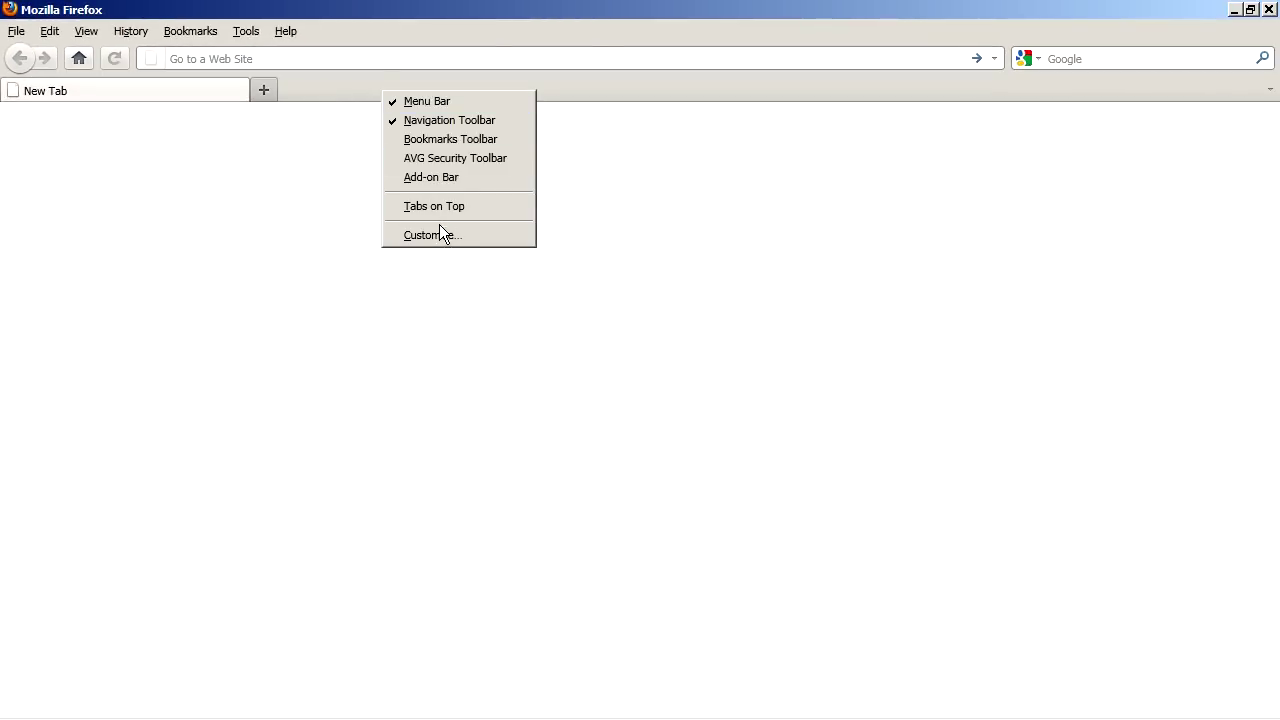
Add a History button, a separator before it, and the activity indicator ahead of the address bar.
left_click(436, 234)
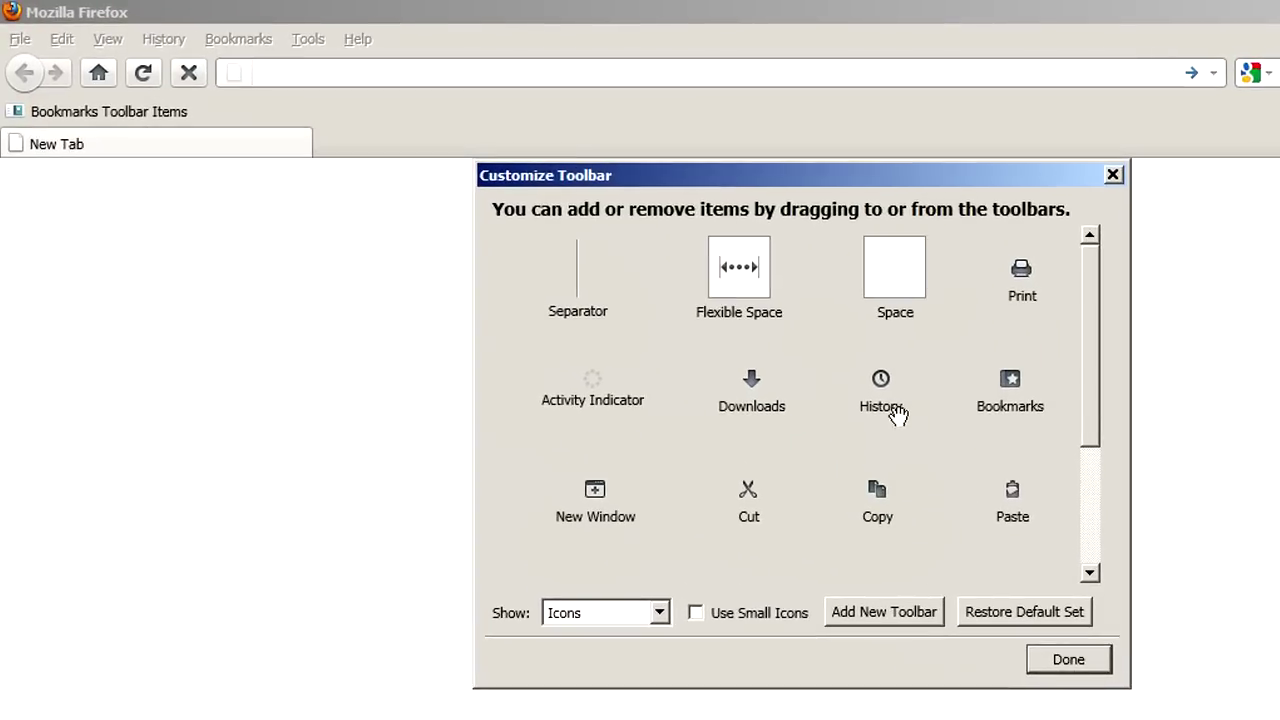
left_click_drag(880, 398, 225, 78)
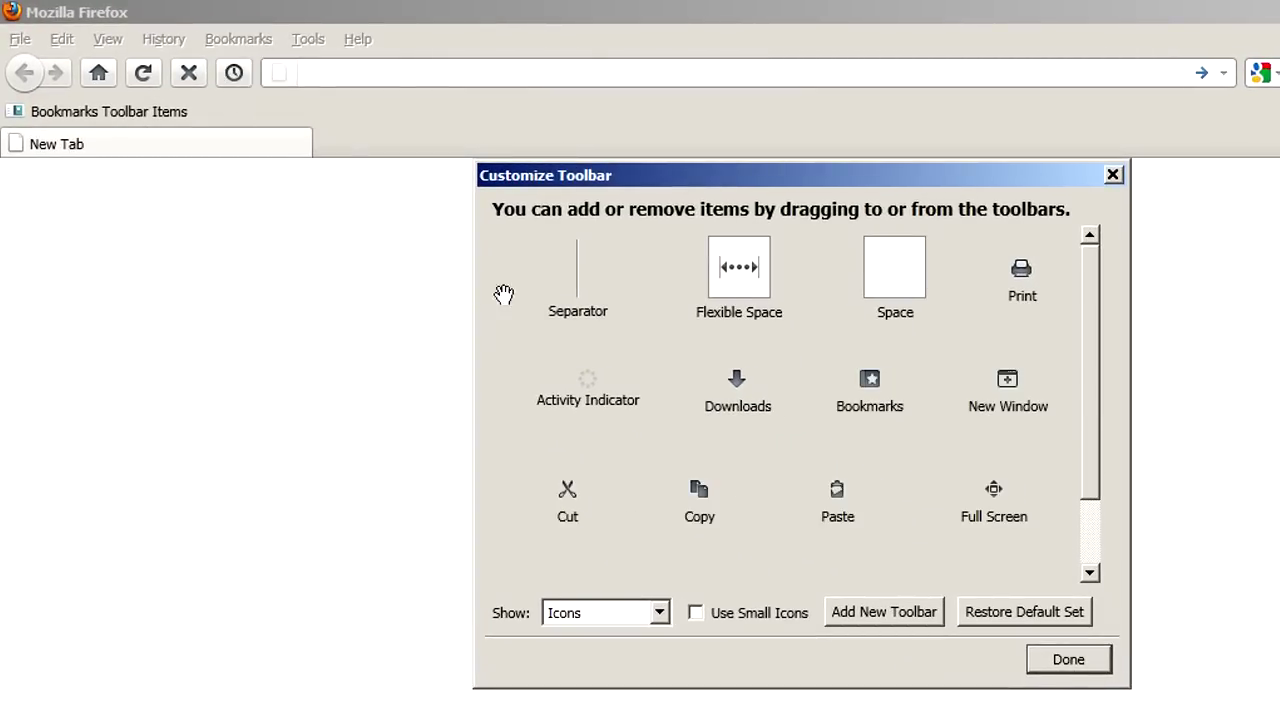
mouse_move(572, 287)
left_mouse_down()
mouse_move(303, 163)
mouse_move(208, 78)
left_mouse_up()
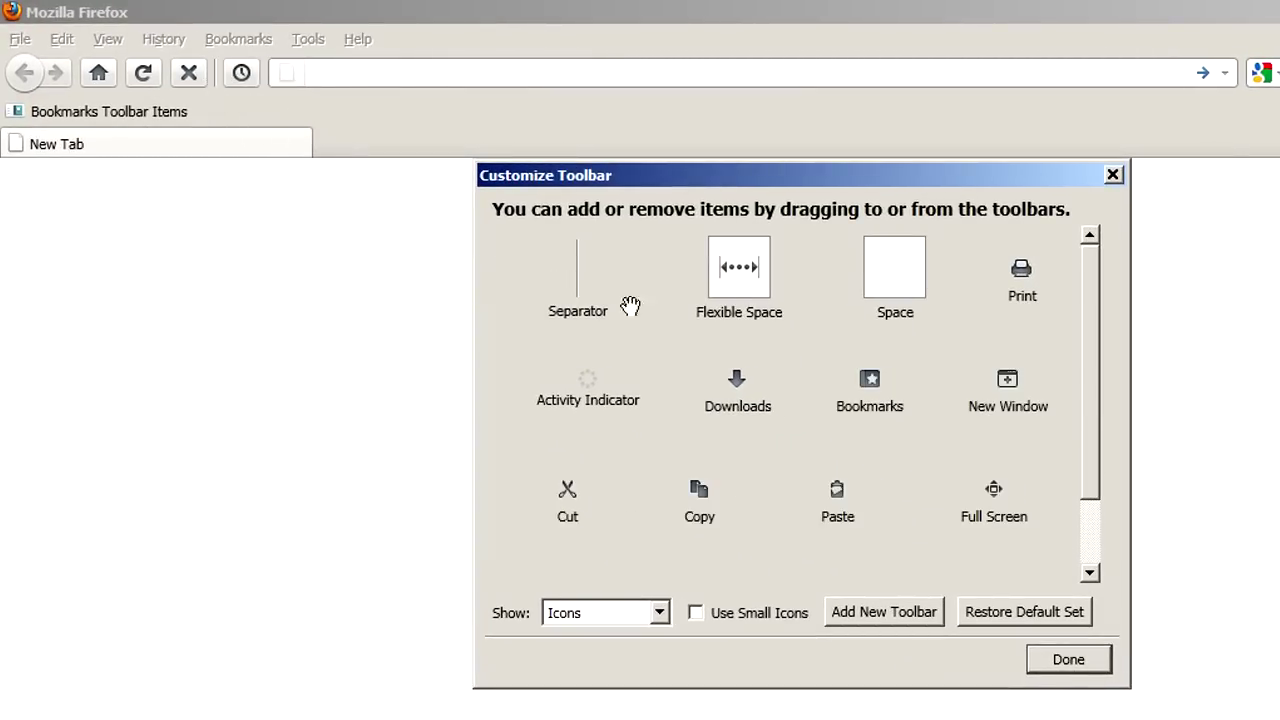
scroll(1100, 440, "down", 2)
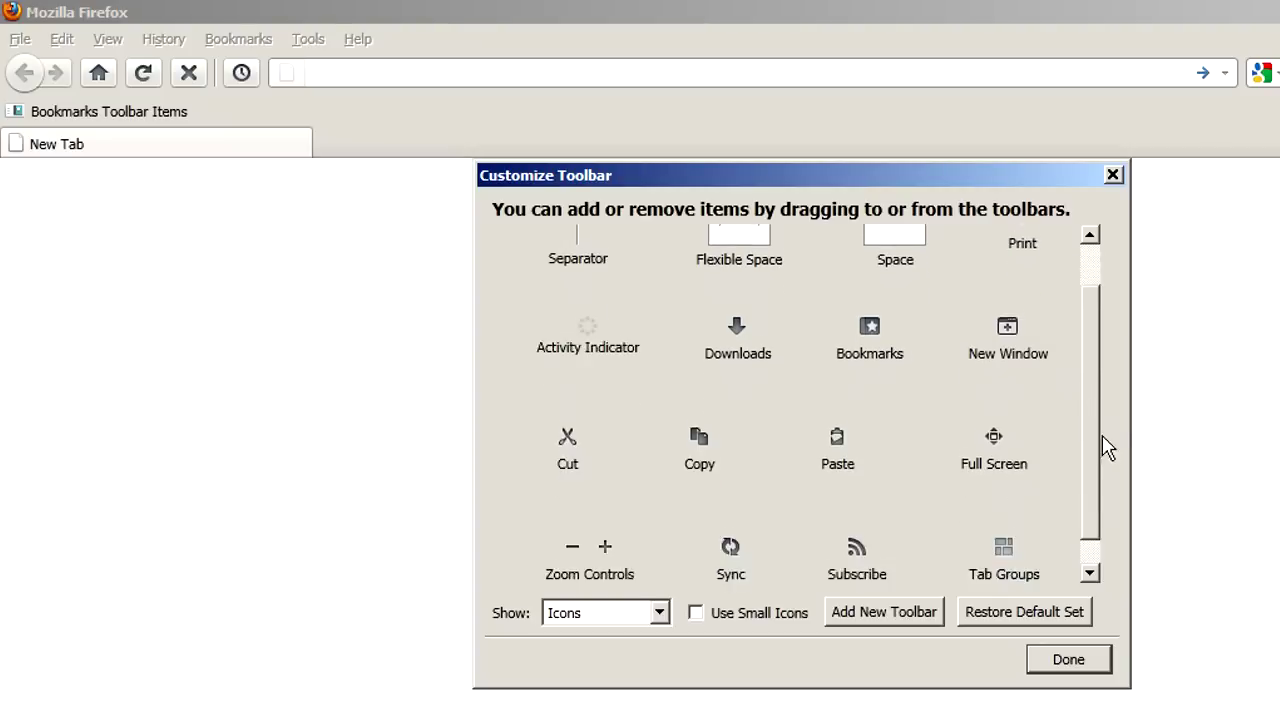
scroll(1110, 508, "up", 2)
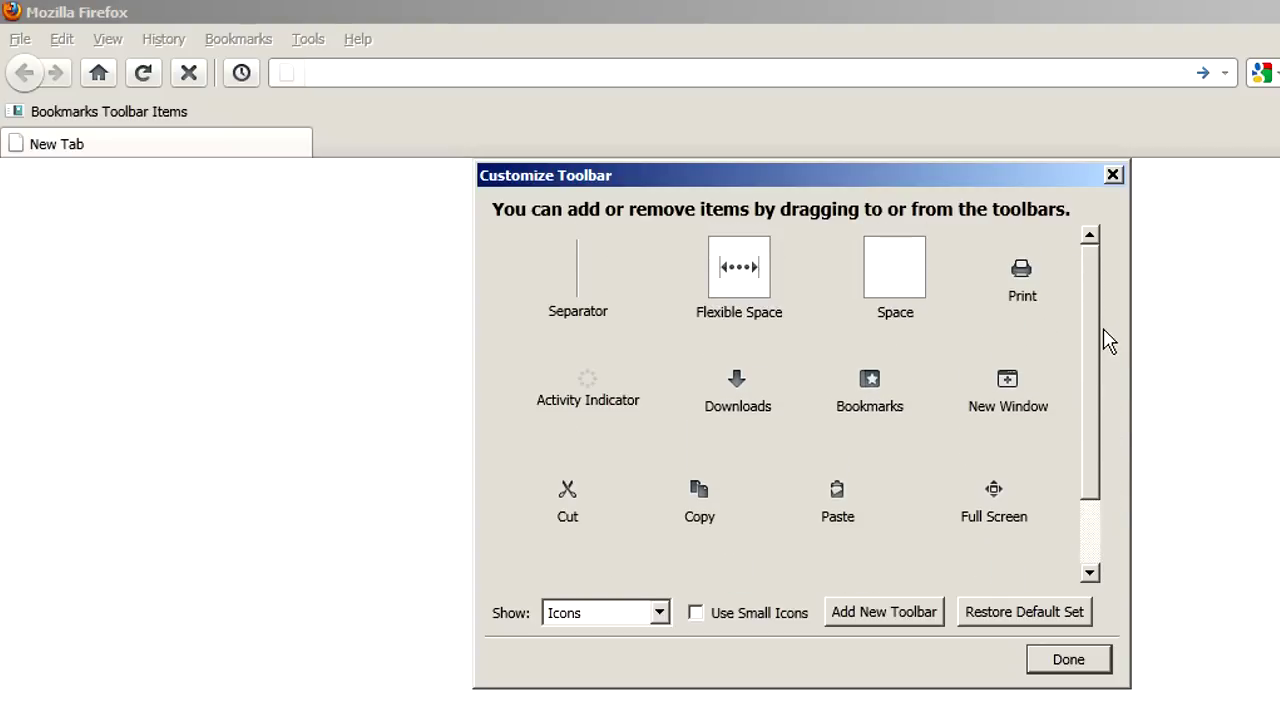
left_click_drag(584, 393, 254, 94)
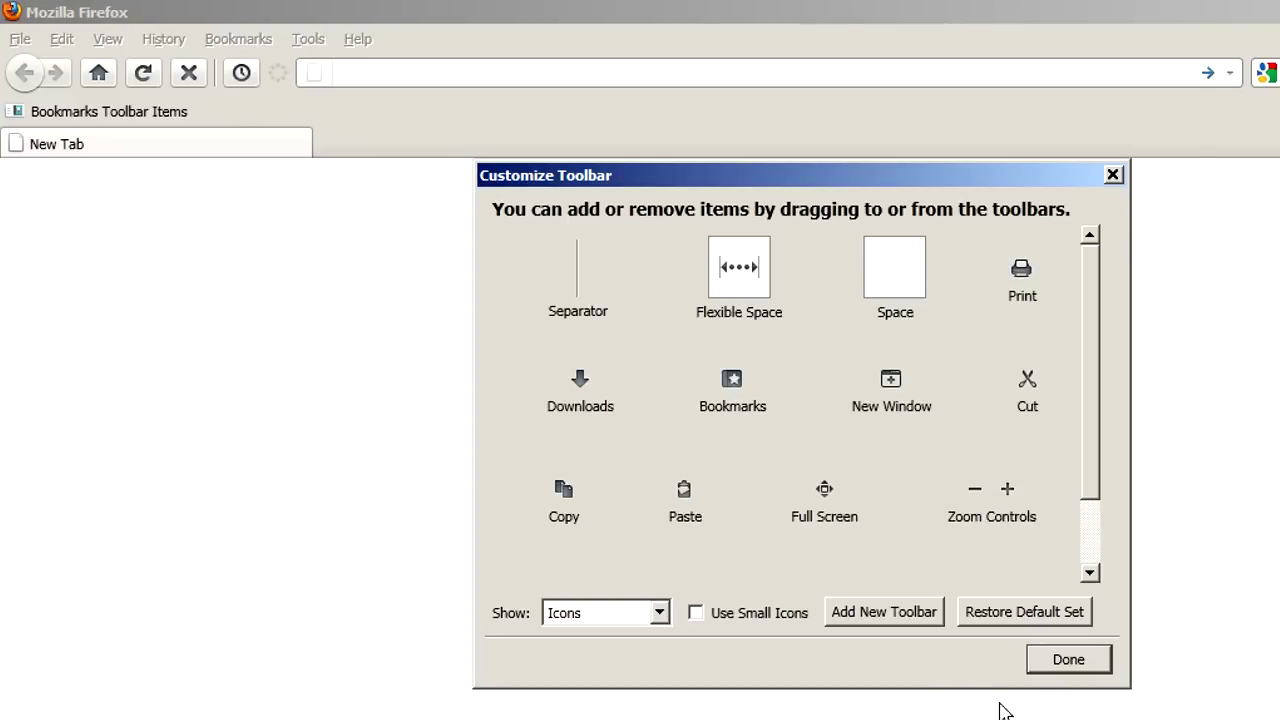
left_click(1062, 662)
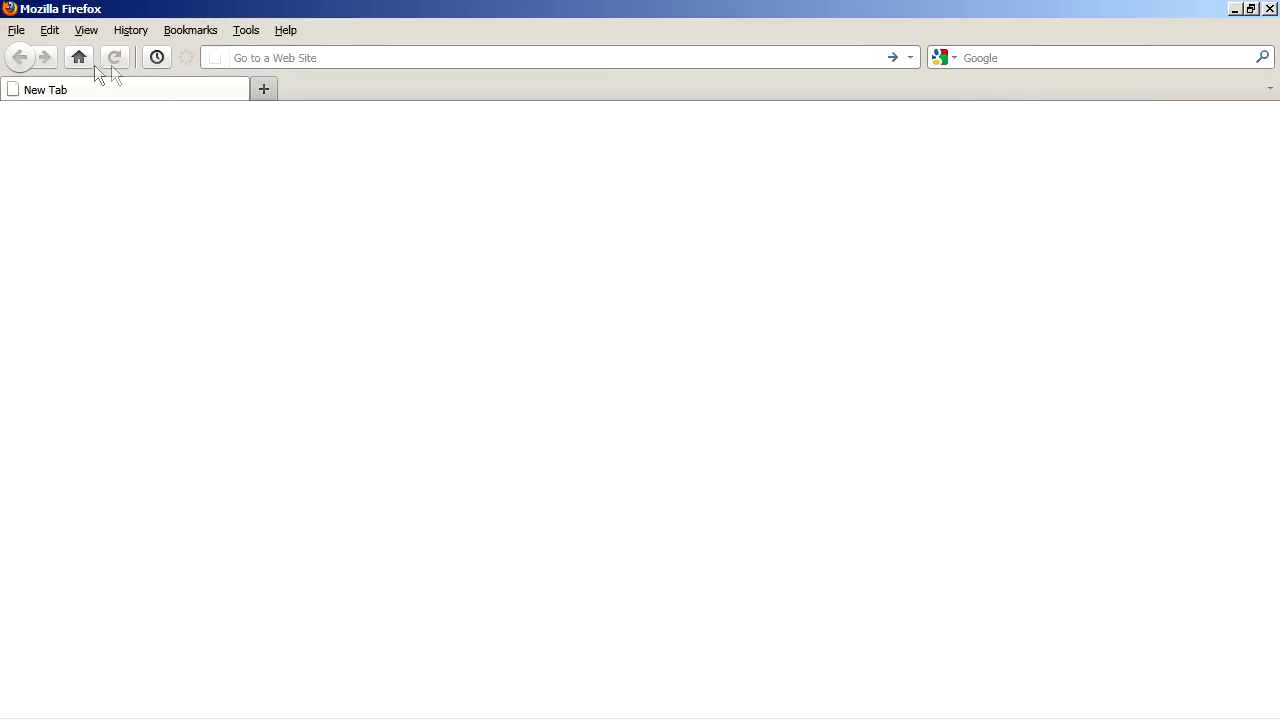
Go to the Google home page with the Home button.
left_click(78, 58)
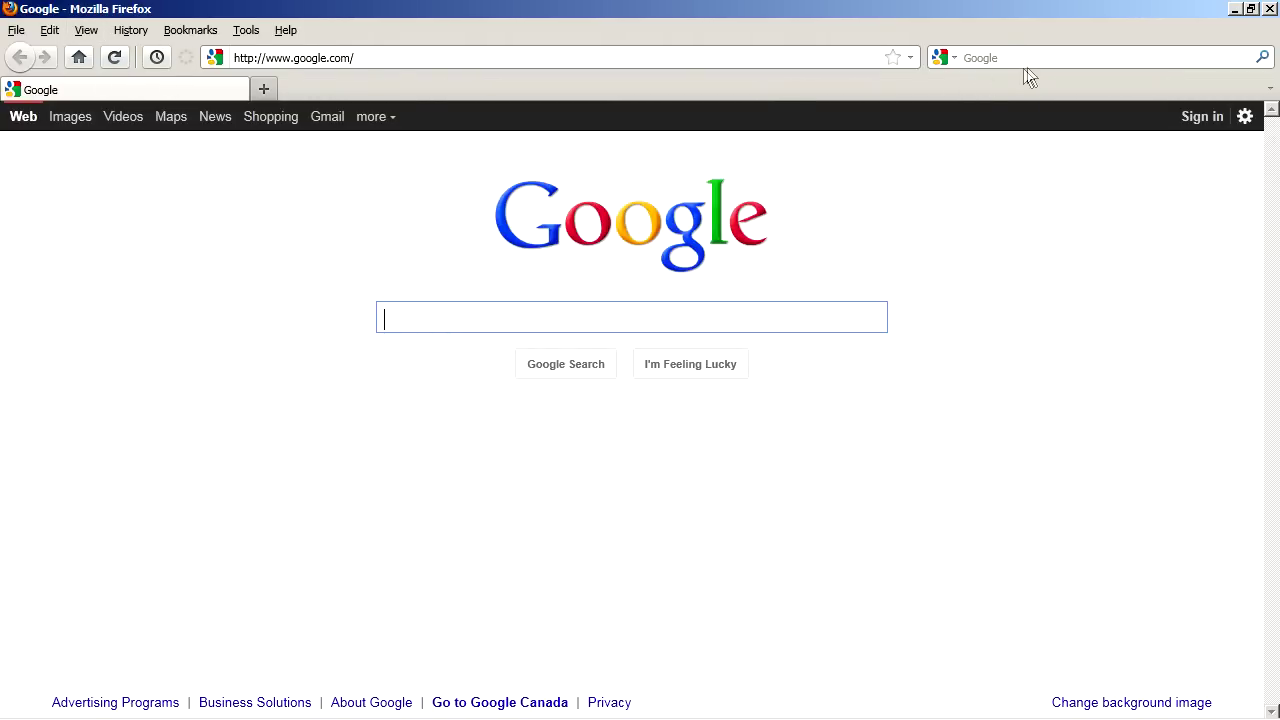
Customize the toolbars to remove the search box, then finish customizing.
right_click(340, 86)
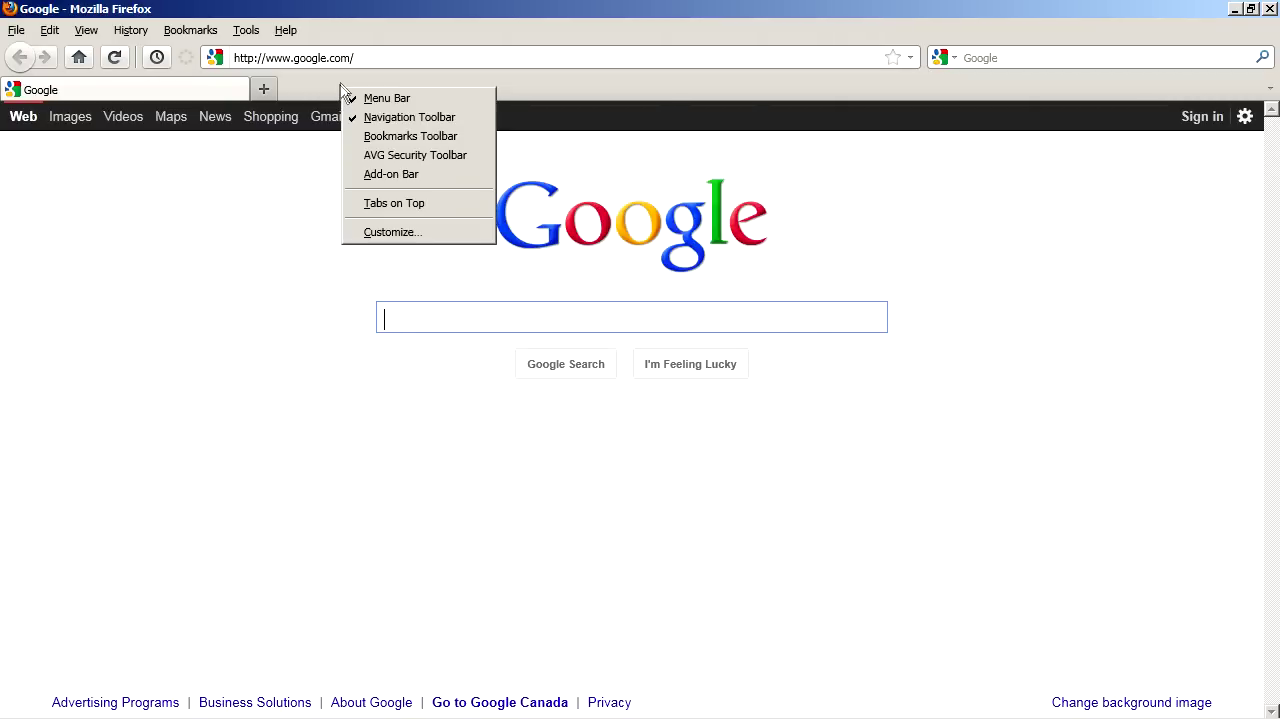
left_click(408, 232)
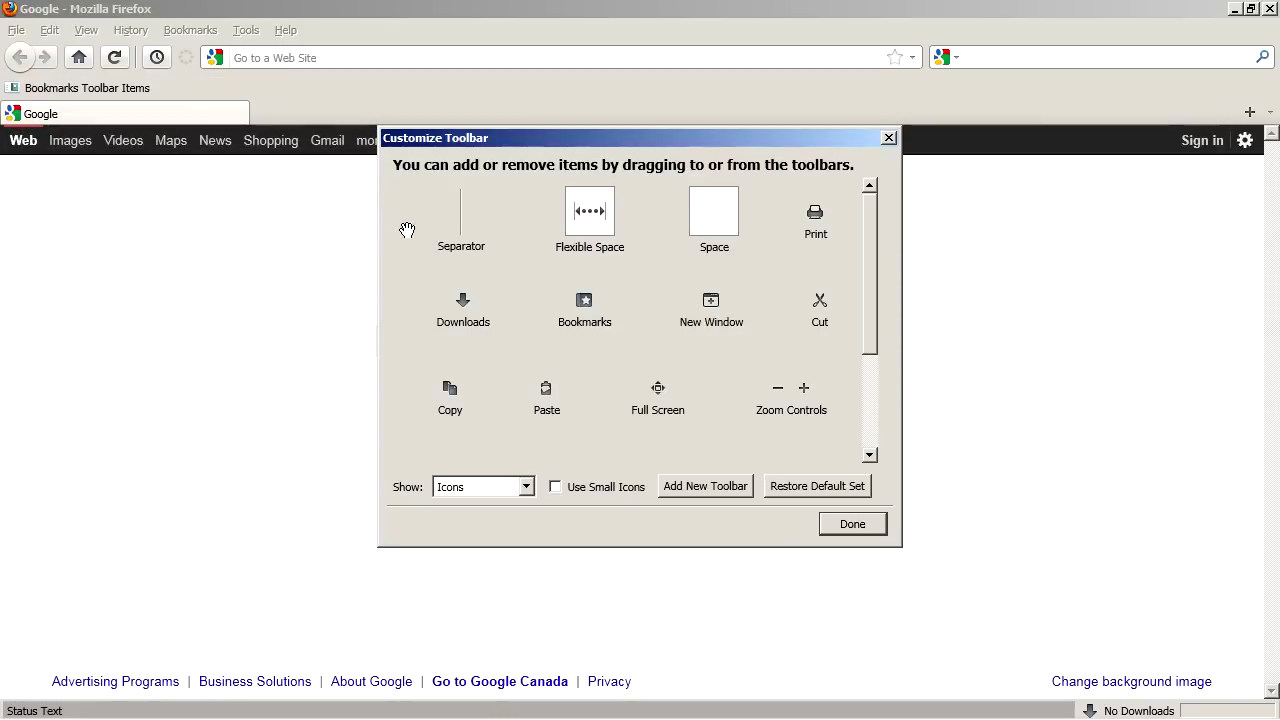
left_click_drag(1076, 63, 772, 300)
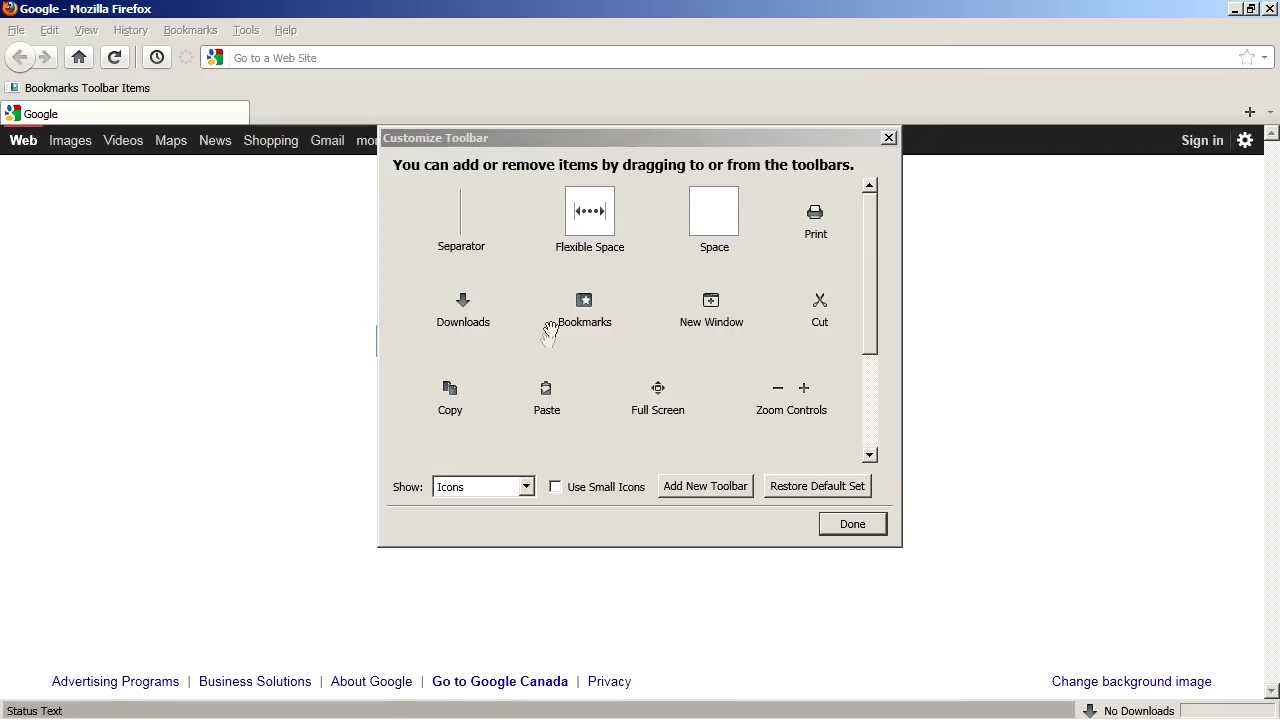
left_click(852, 526)
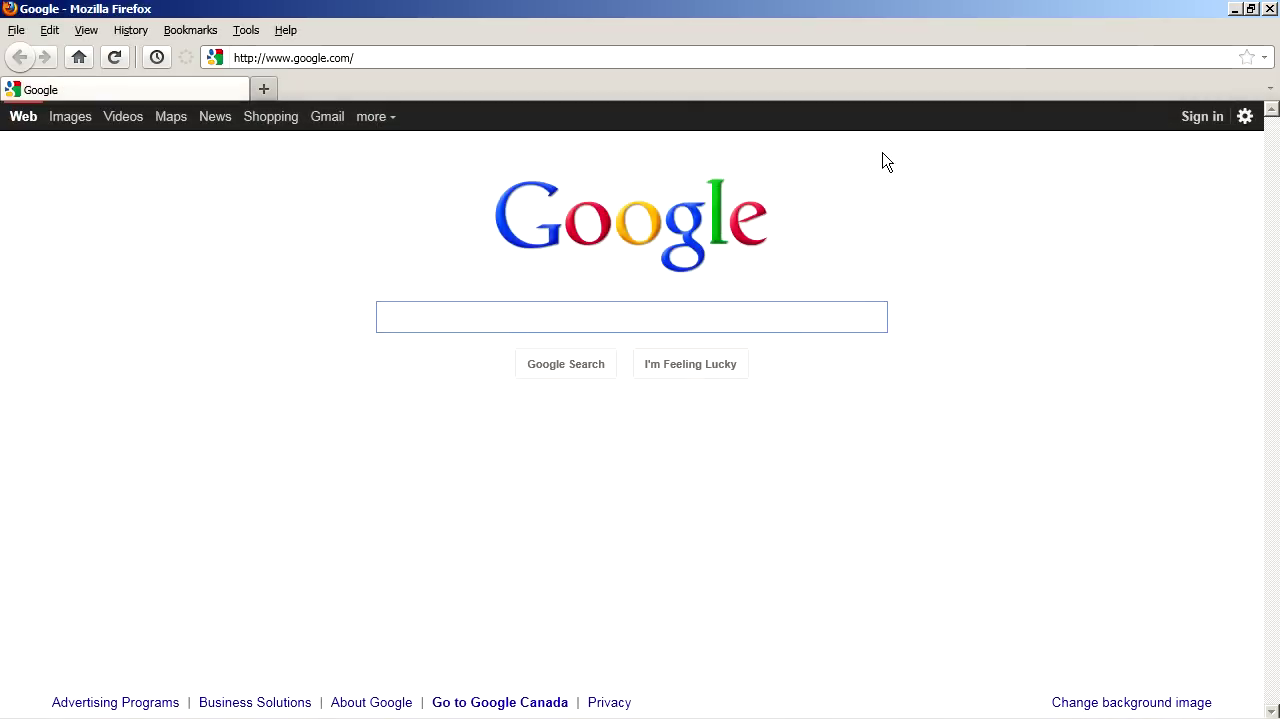
Replace the Google tab with a blank new tab and show the History sidebar.
left_click(262, 90)
left_click(239, 90)
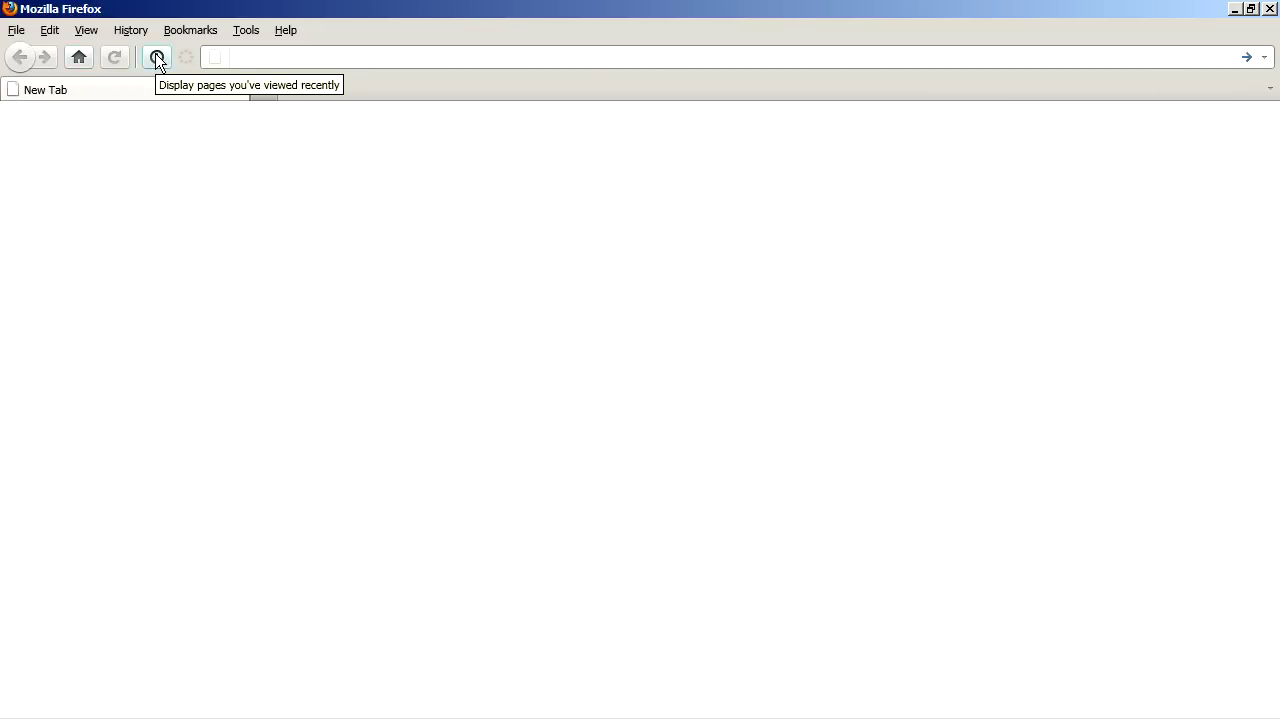
left_click(157, 57)
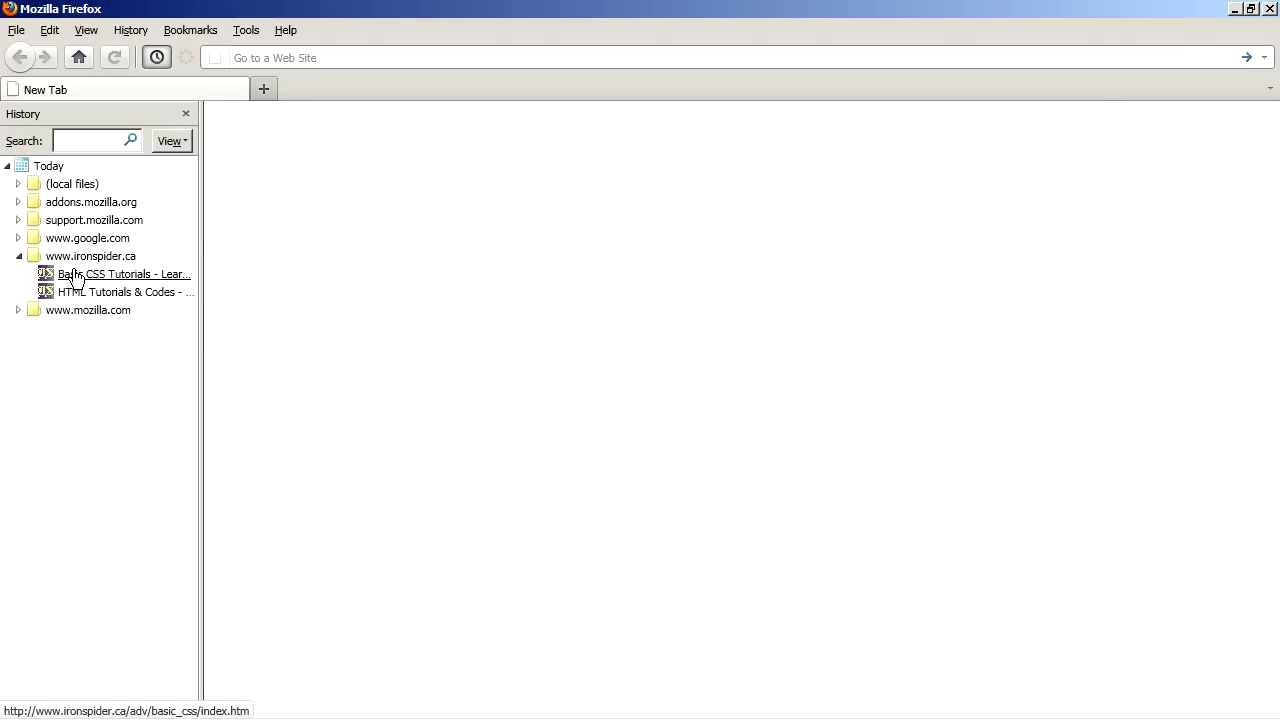
Reopen HTML Tutorials & Codes from history, close the History sidebar, and select Google's search box.
left_click(100, 292)
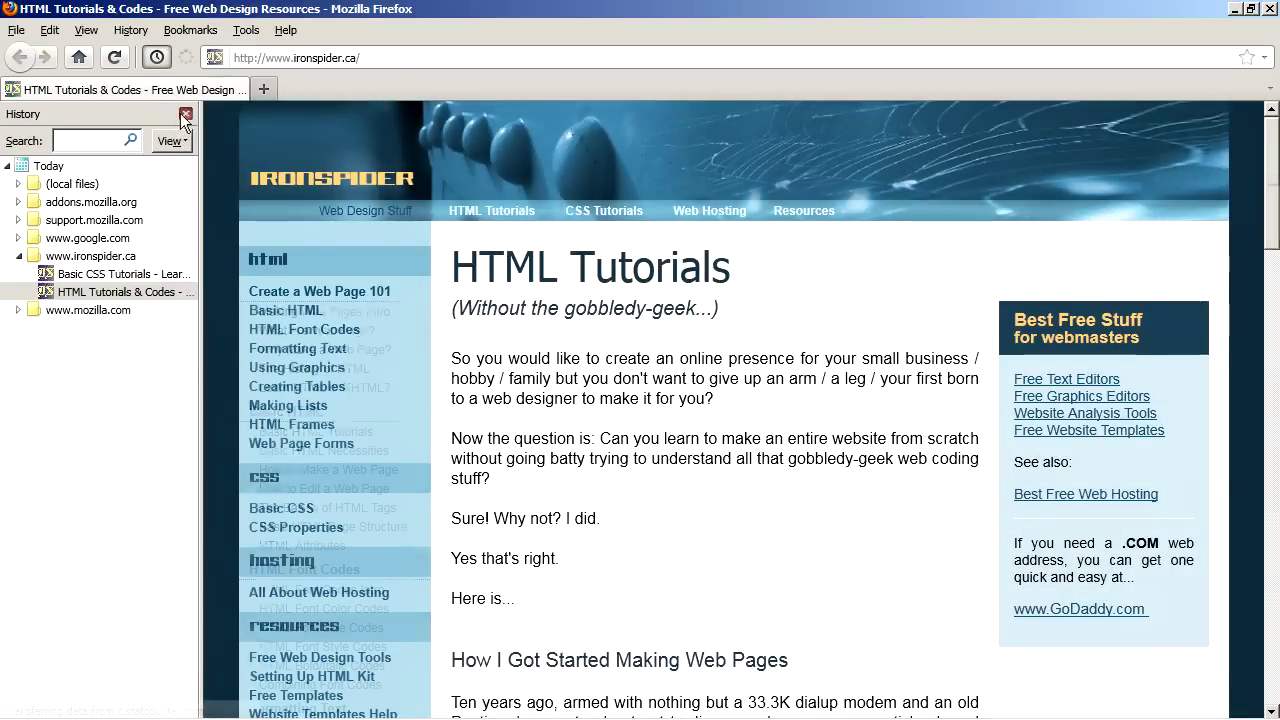
left_click(185, 113)
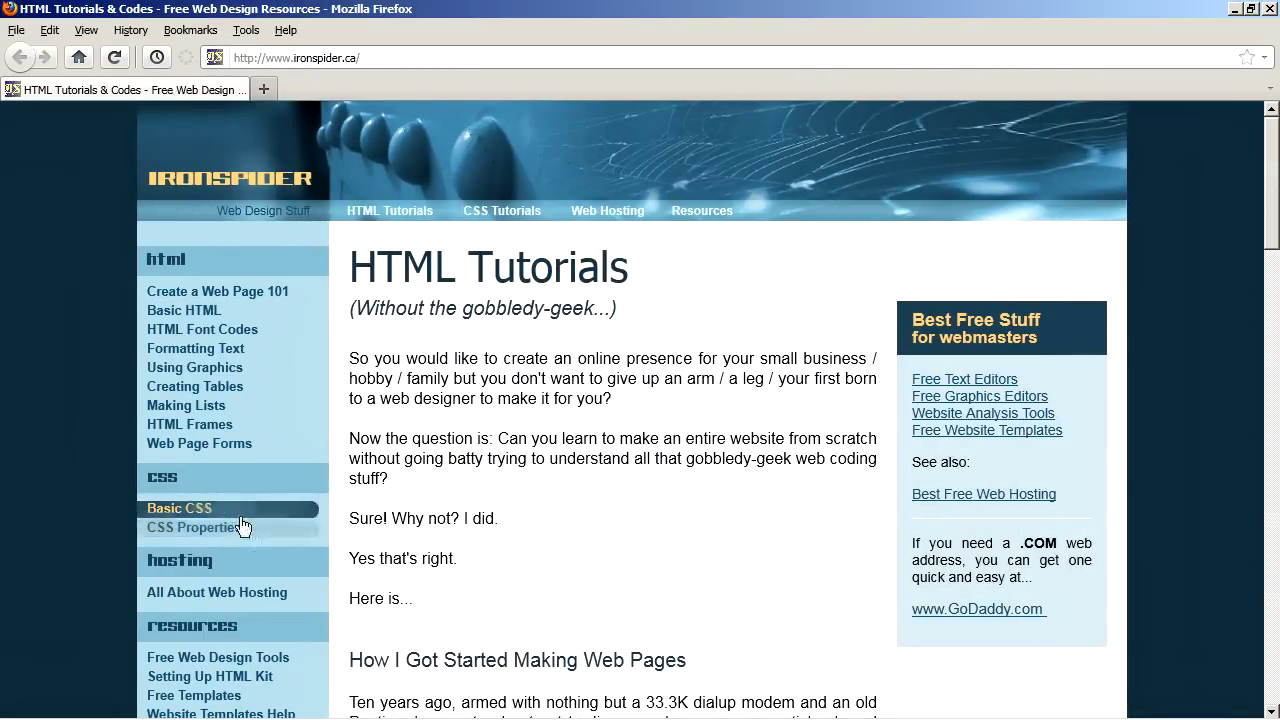
mouse_move(234, 514)
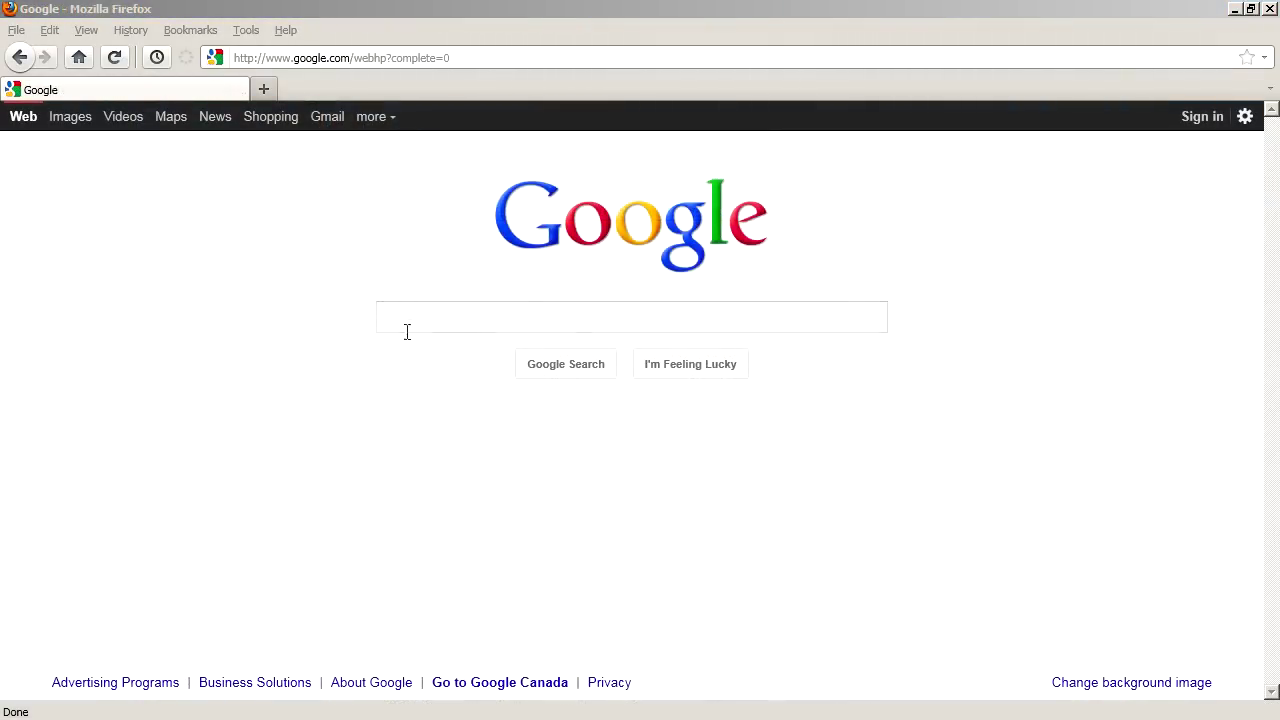
left_click(408, 315)
Search Google for 'youtube', open the YouTube result, and collapse the Basic CSS list.
type("youtube")
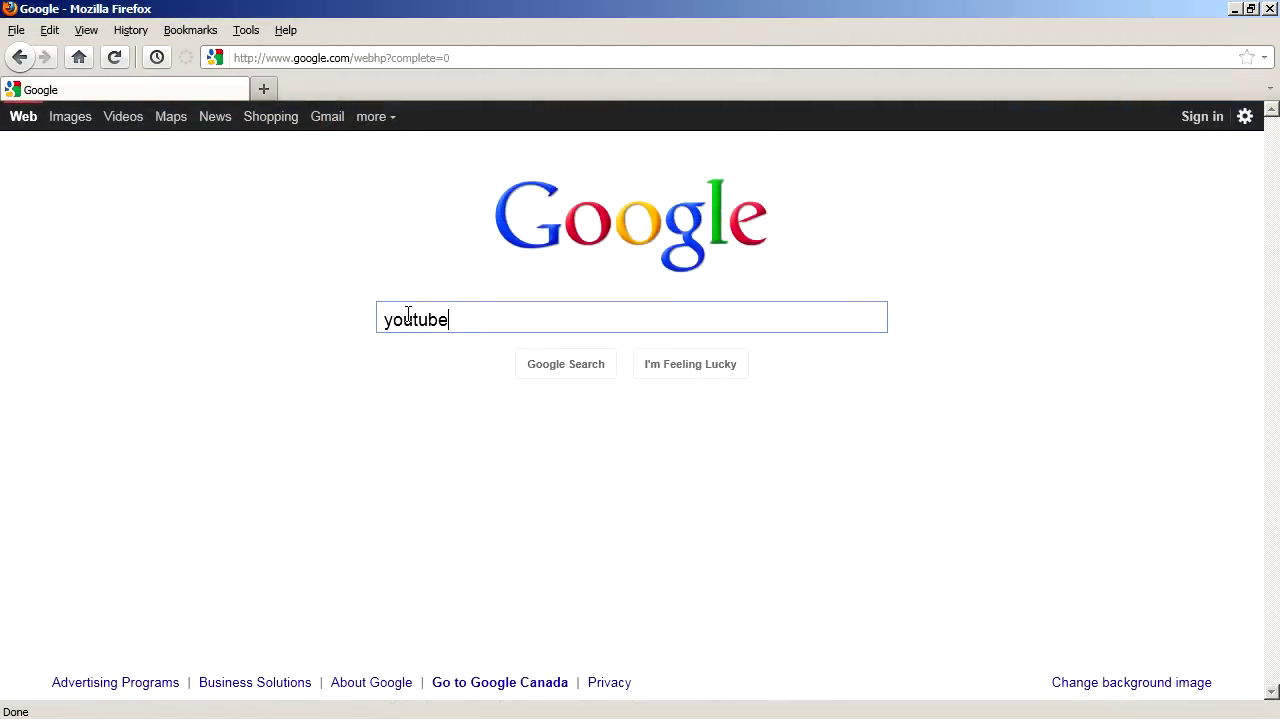
key("Return")
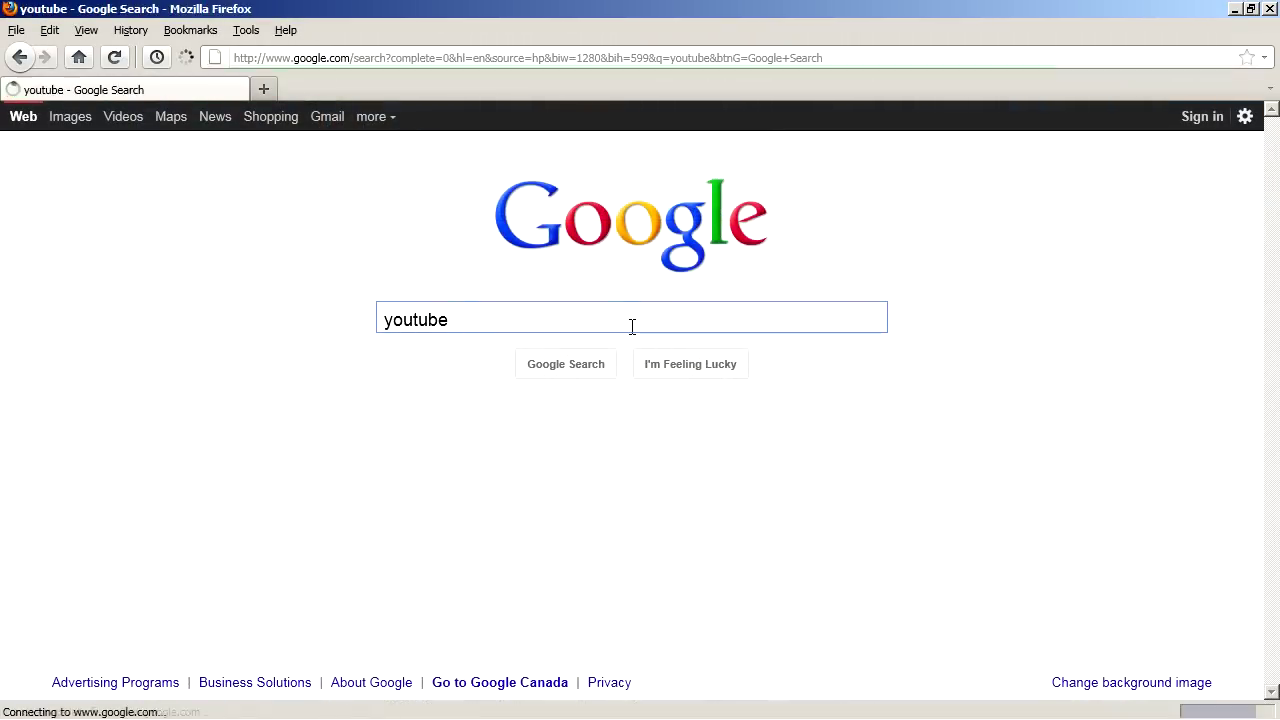
left_click(352, 240)
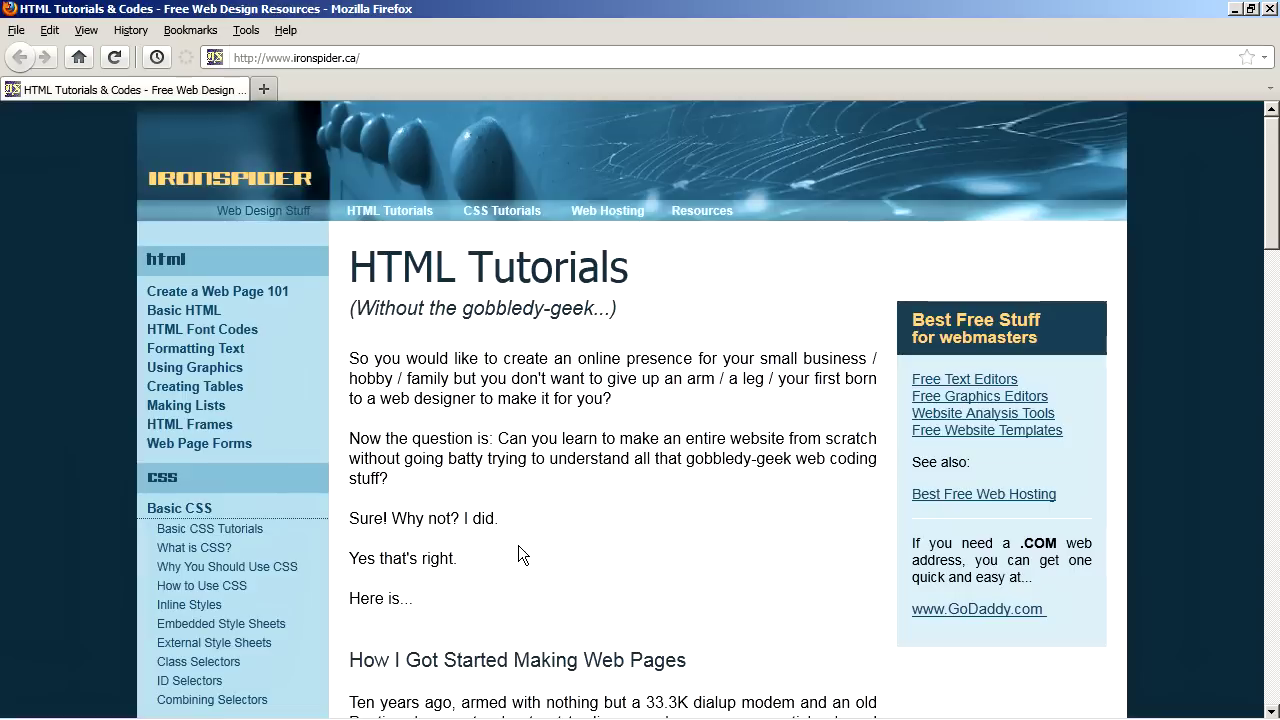
left_click(288, 514)
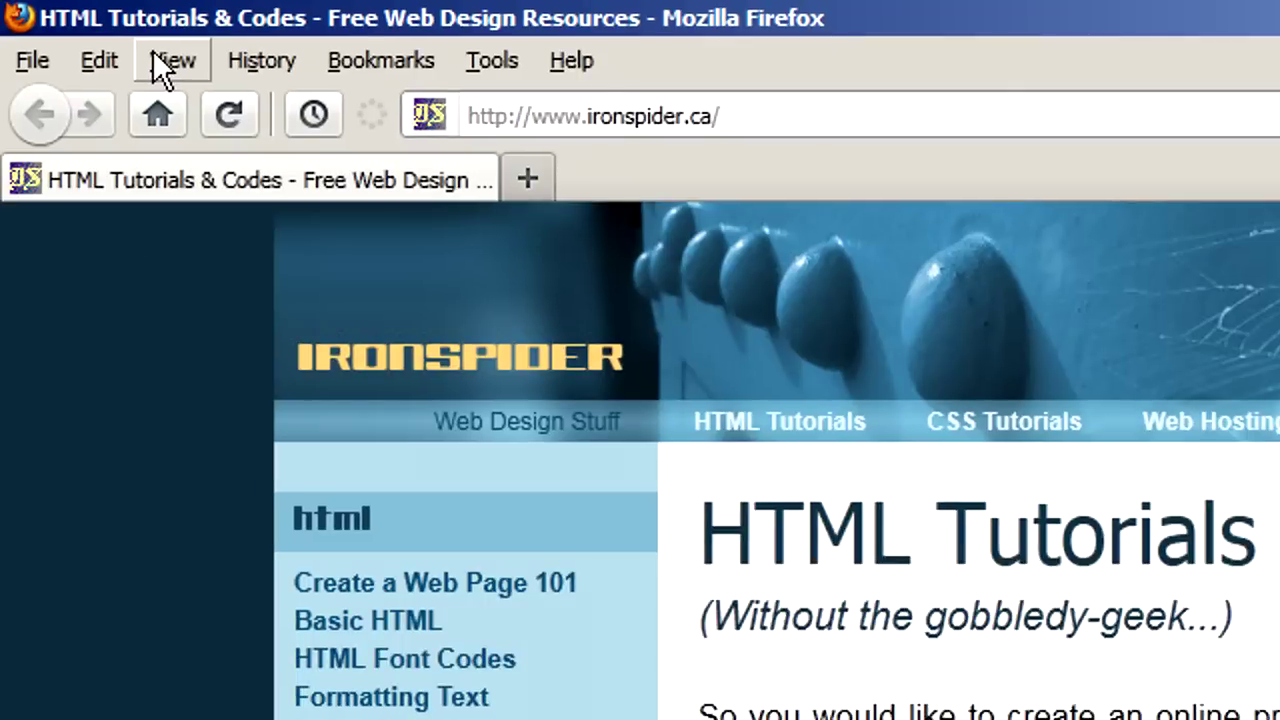
Turn on the Add-on Bar from View > Toolbars.
left_click(86, 31)
mouse_move(182, 95)
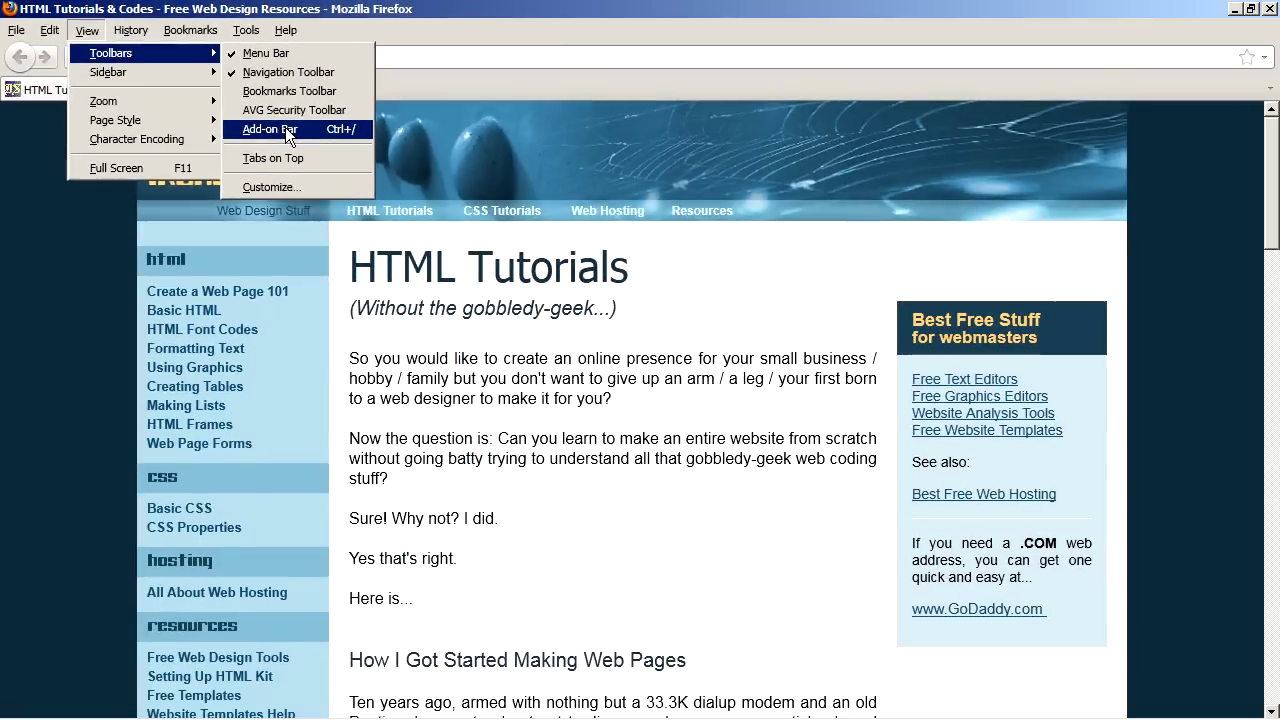
left_click(572, 258)
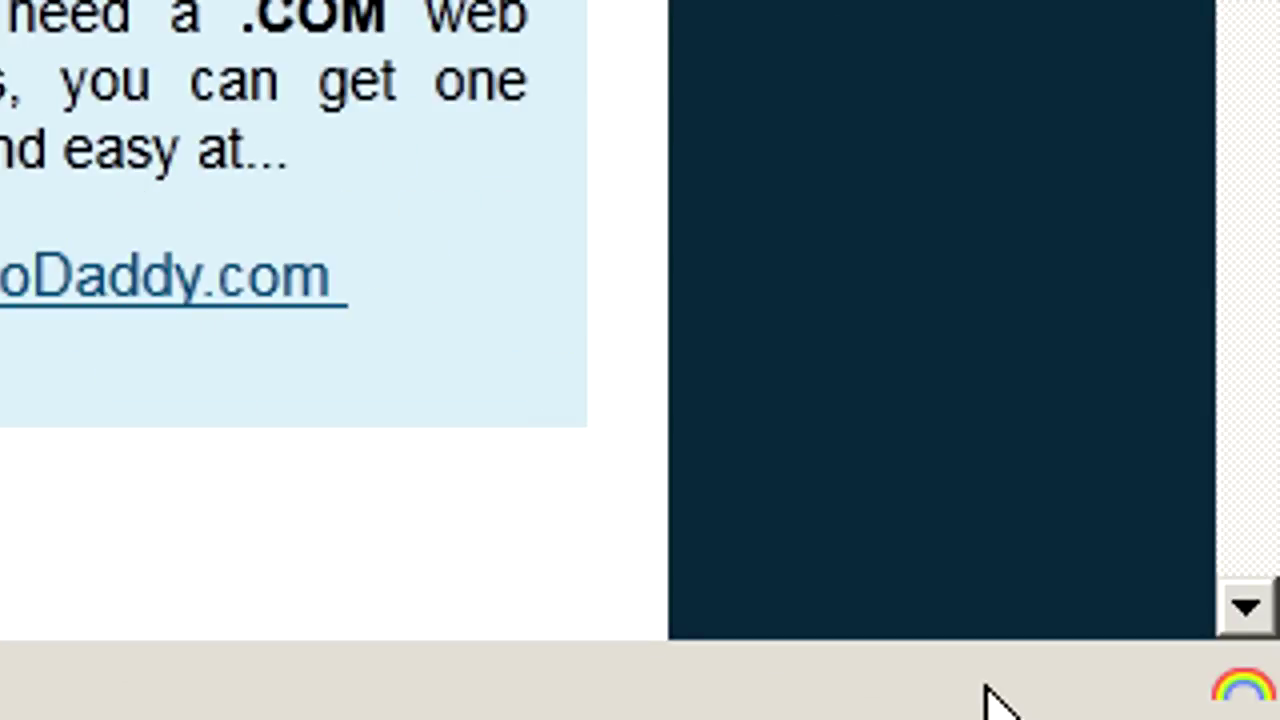
Sample the light blue box colour #CCDEE6 with ColorZilla, then go Home.
left_click(1245, 692)
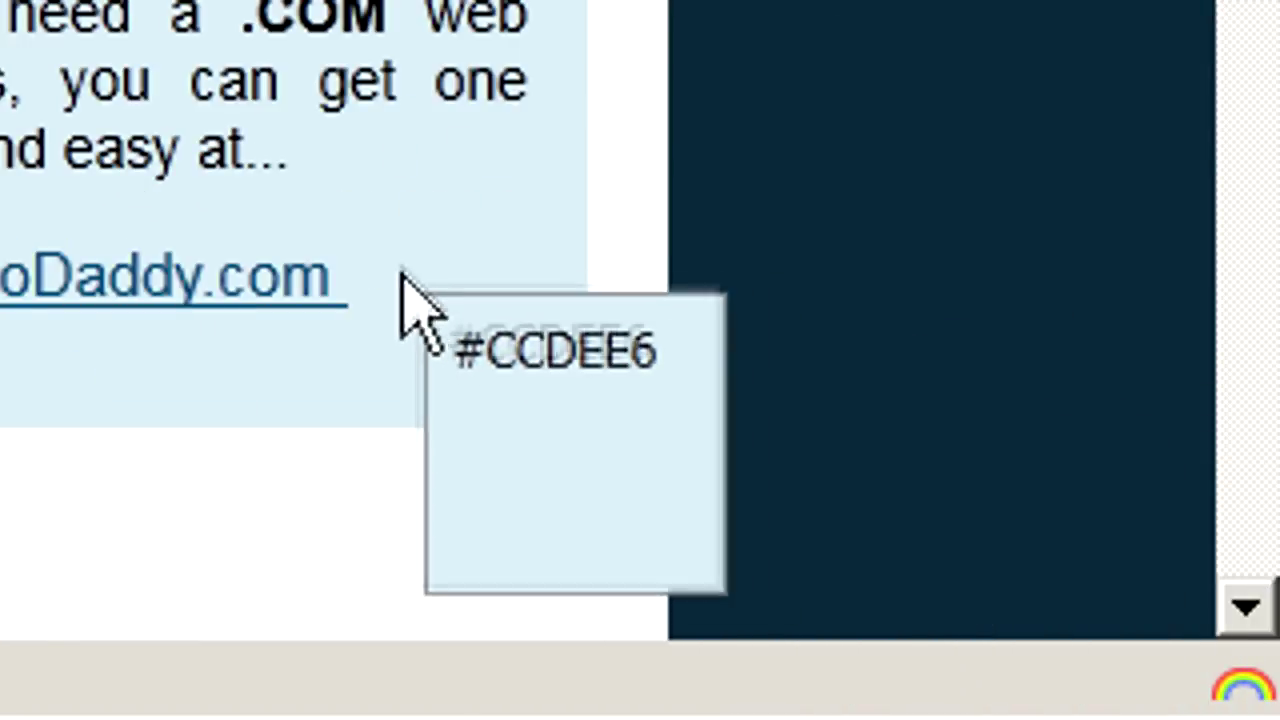
left_click(447, 240)
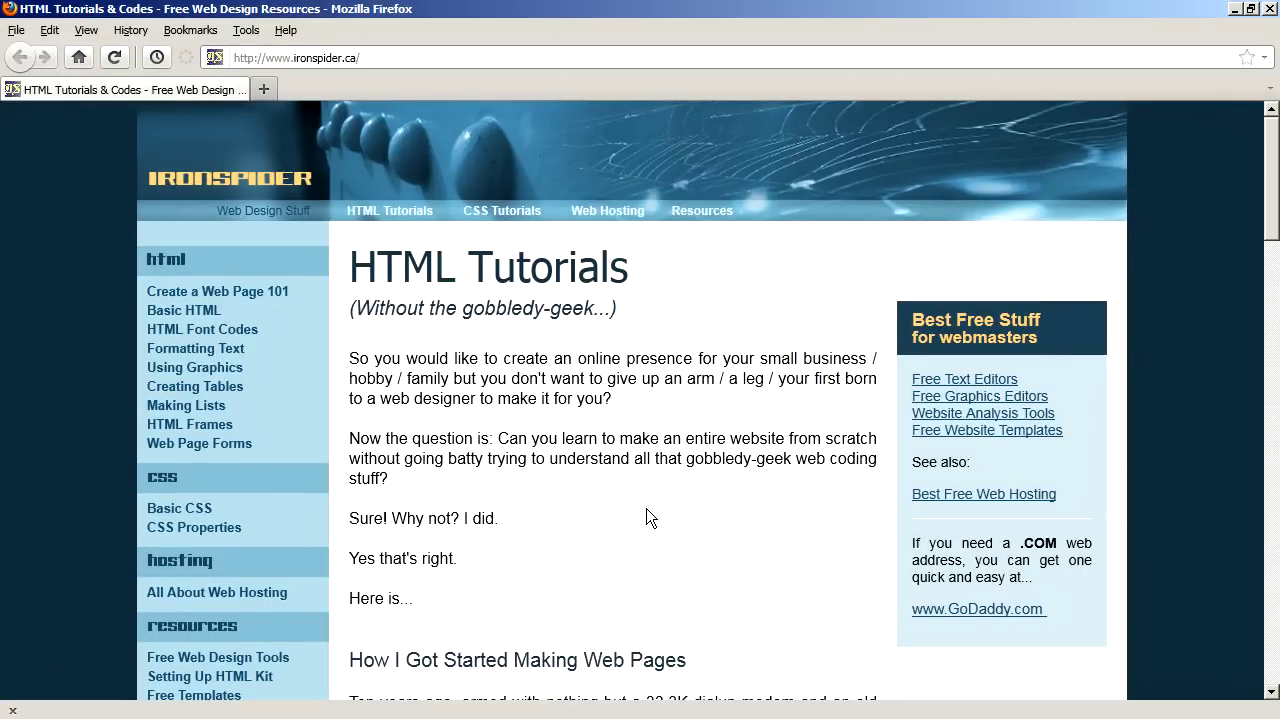
left_click(79, 57)
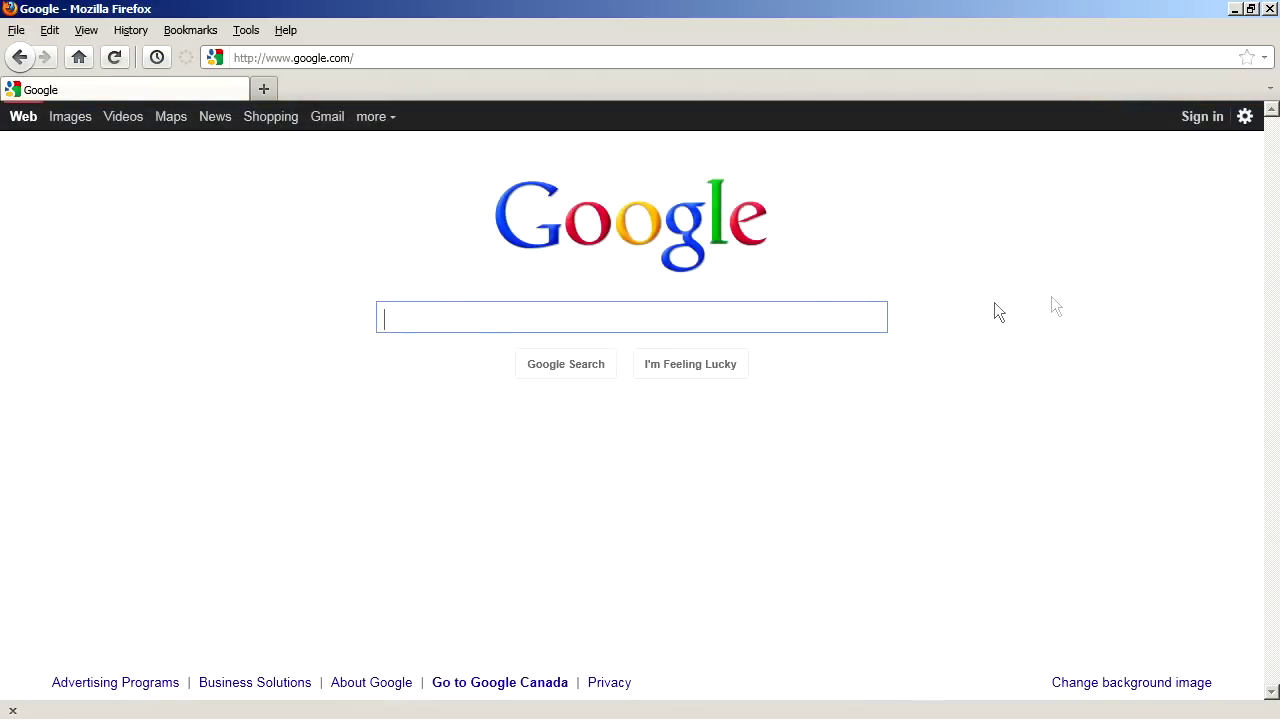
Search Google for 'status4evar' and open the Status-4-Evar add-ons page.
type("stt")
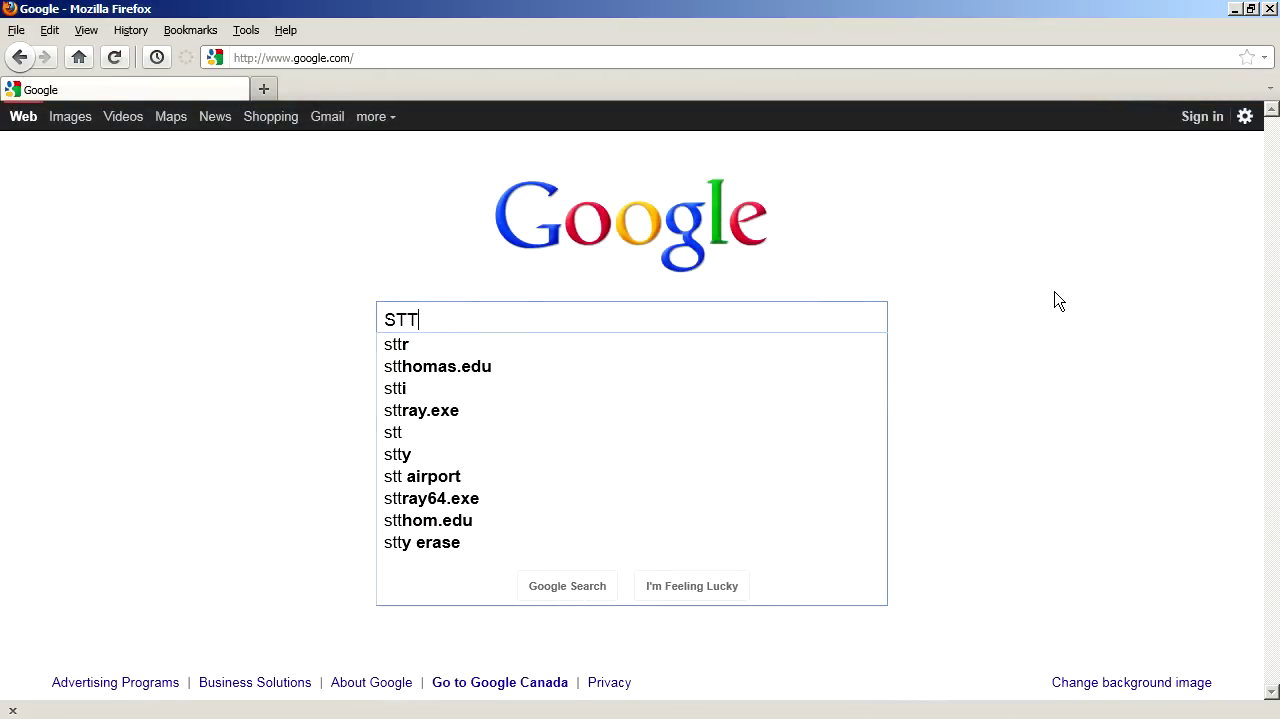
key("BackSpace")
key("BackSpace")
key("BackSpace")
type("status")
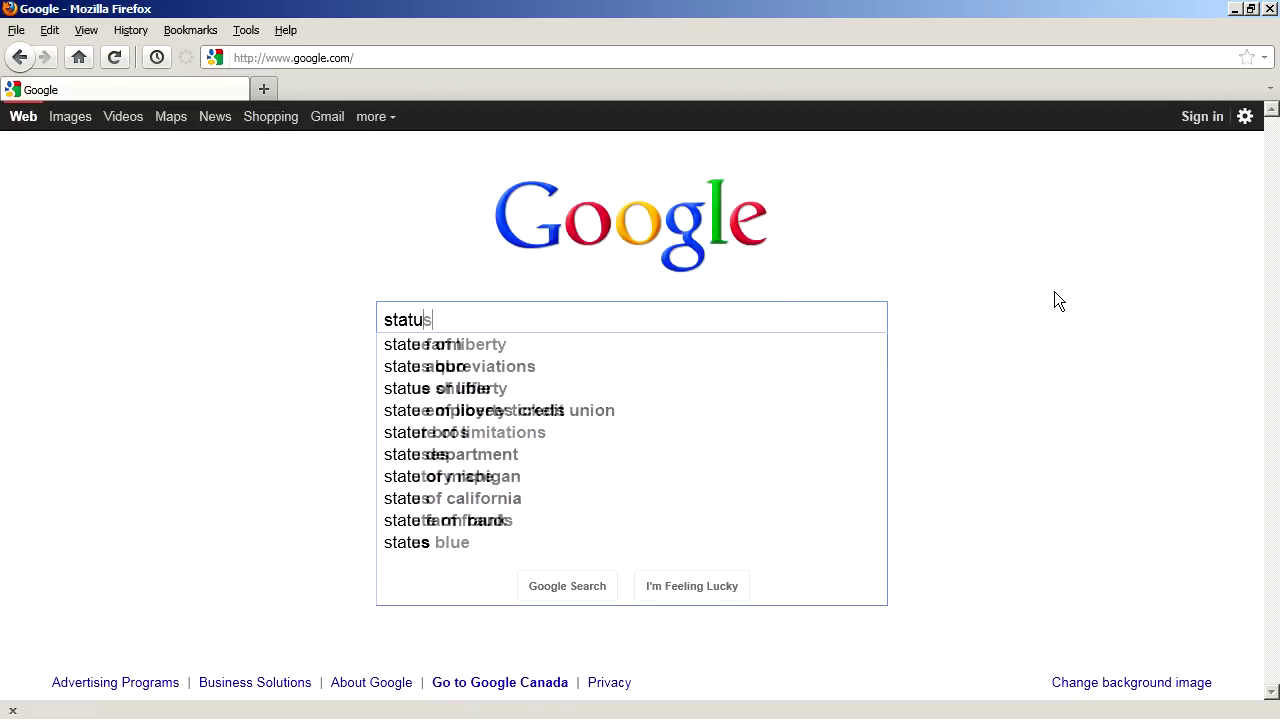
type("4evar")
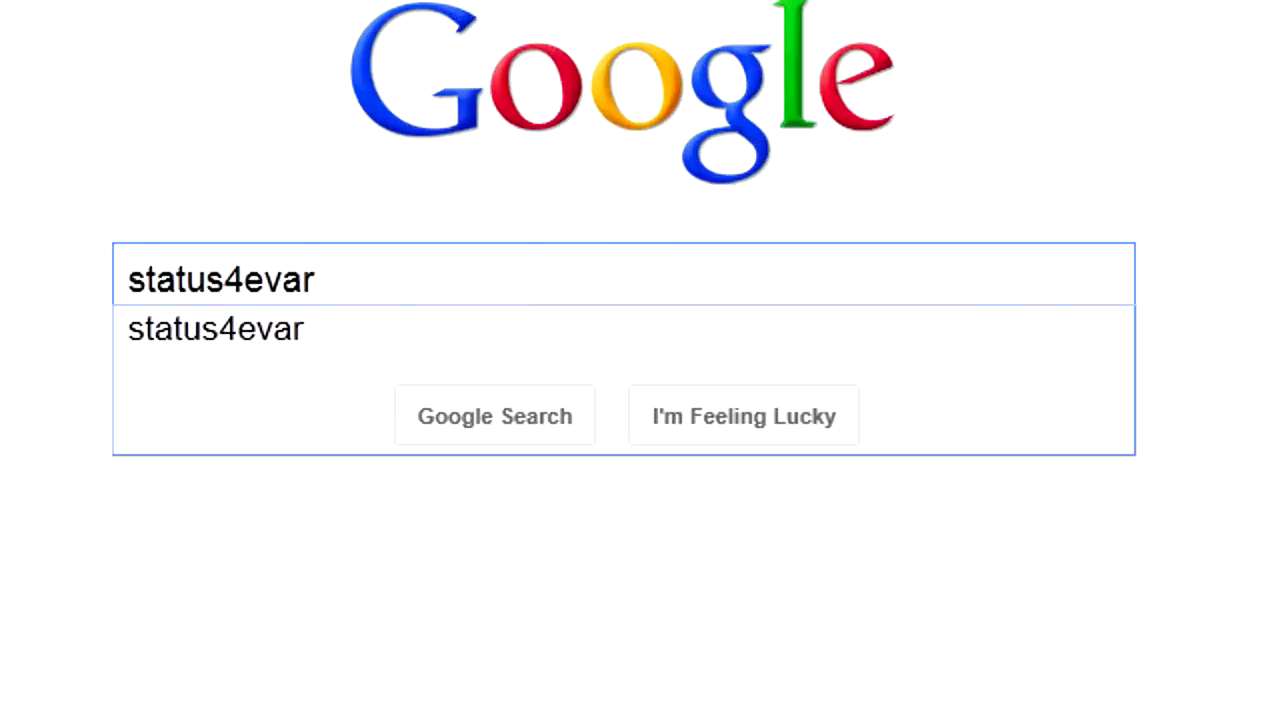
key("Return")
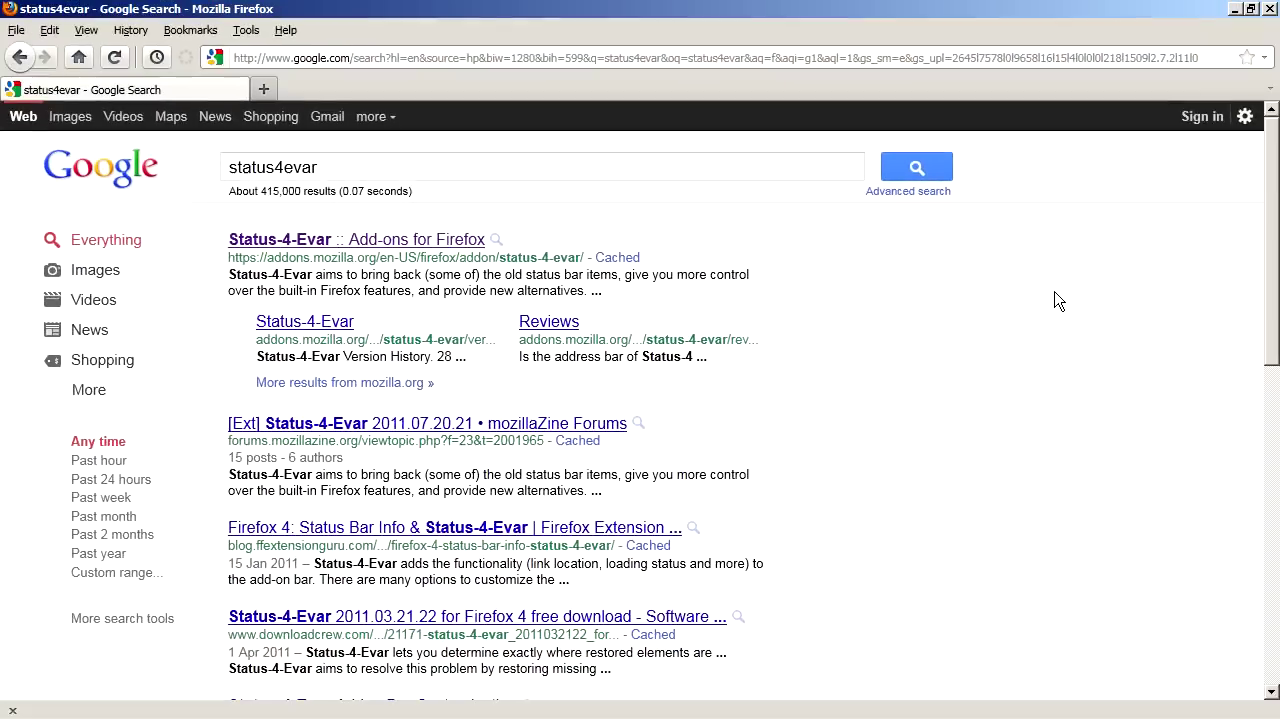
left_click(340, 243)
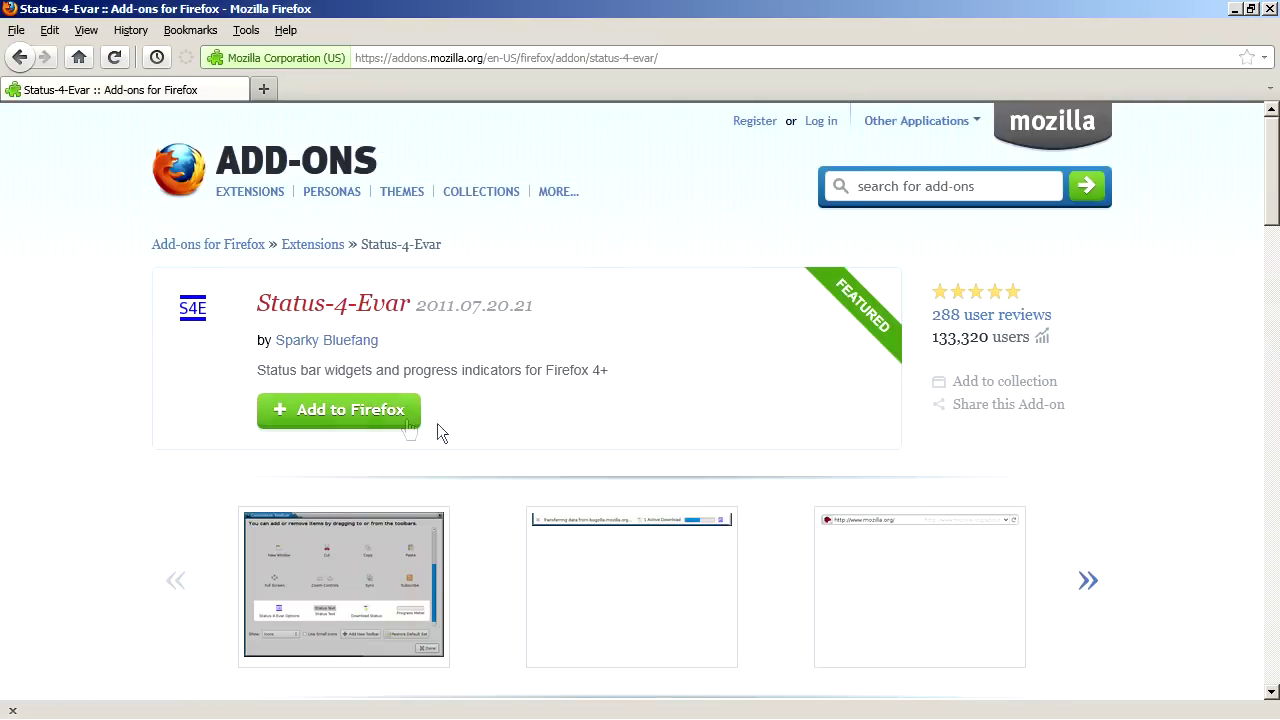
Add Status-4-Evar to Firefox, confirm Install Now, and return to the Google home page.
left_click(376, 420)
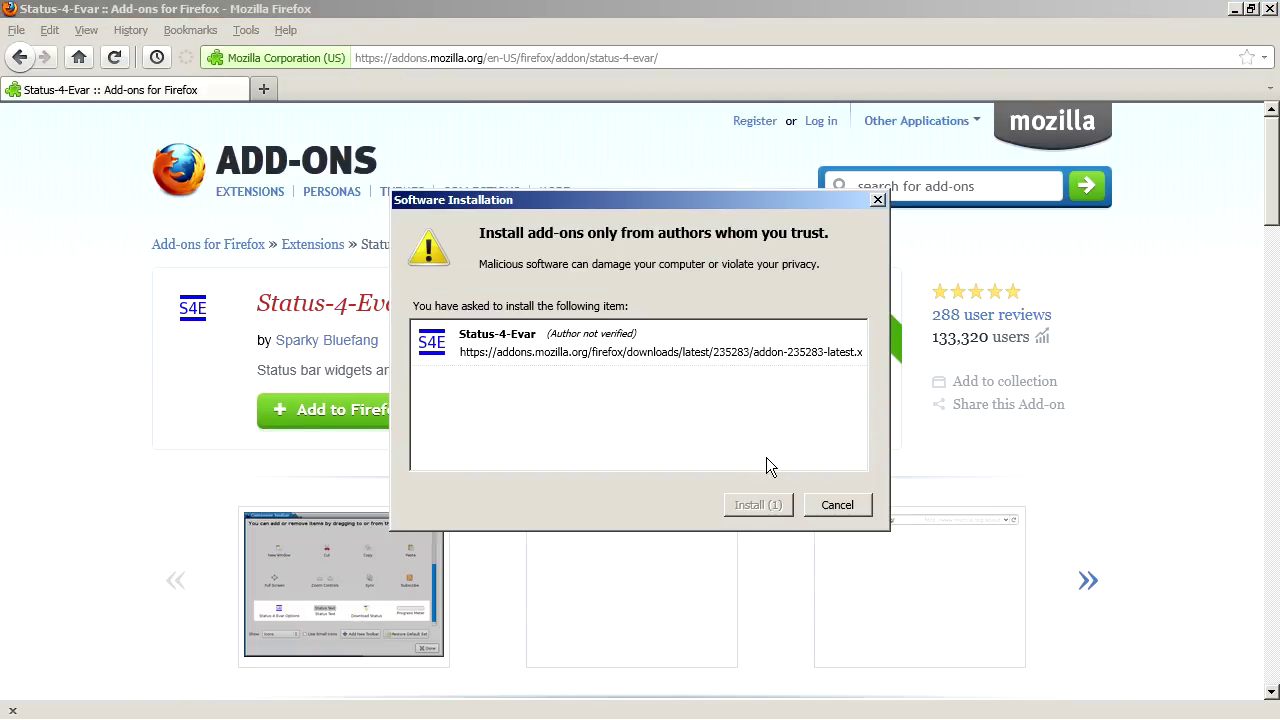
left_click(758, 505)
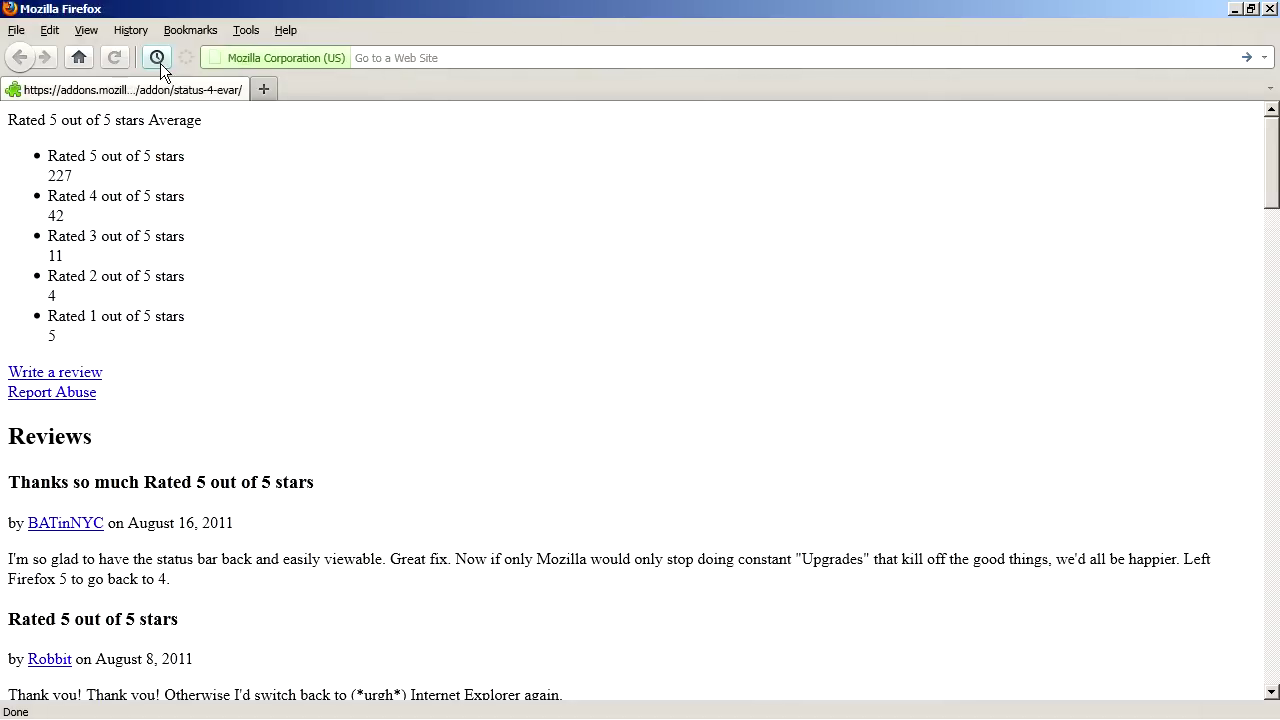
left_click(81, 56)
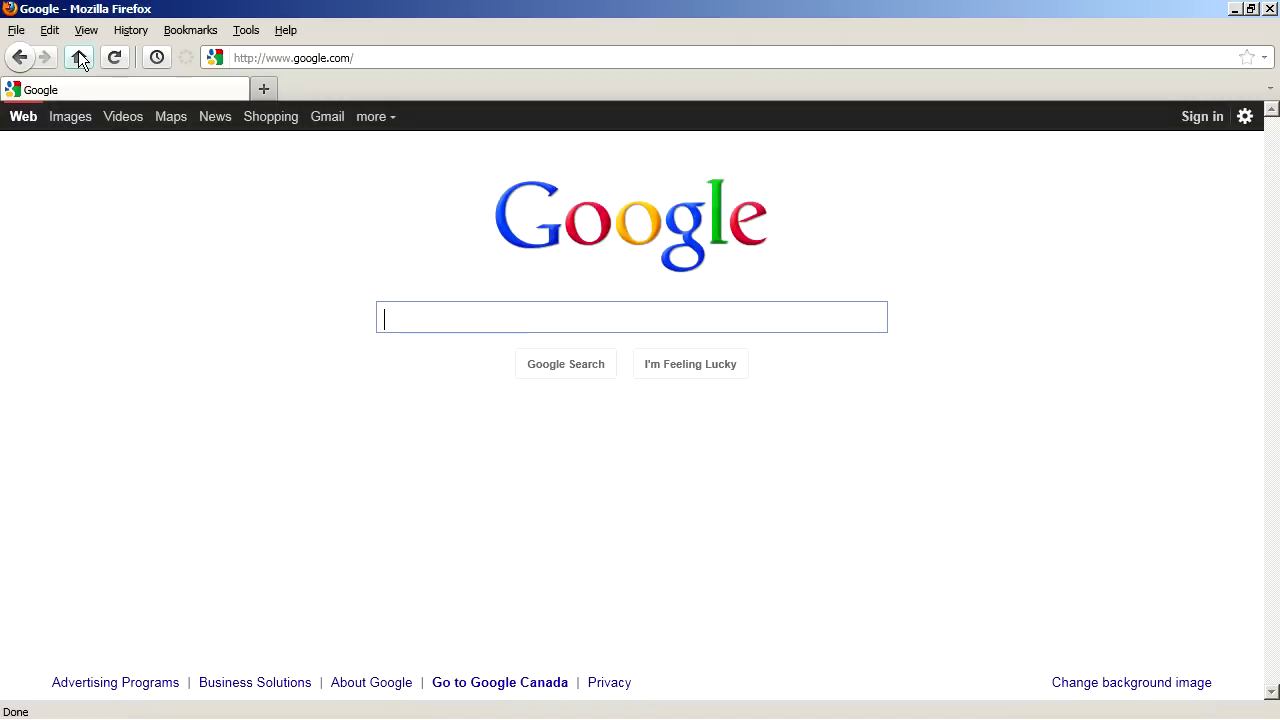
Load HTML Tutorials & Codes from the History sidebar, close it with Ctrl+H, and expand Basic CSS.
left_click(156, 56)
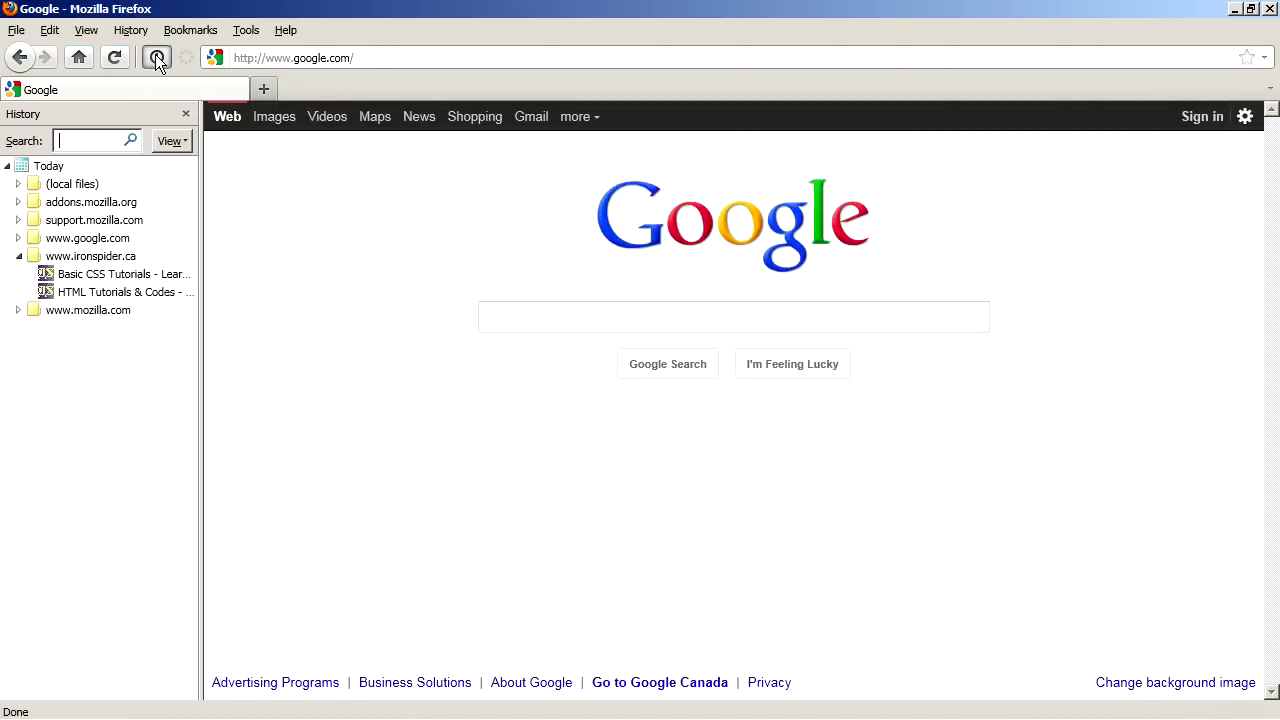
left_click(90, 291)
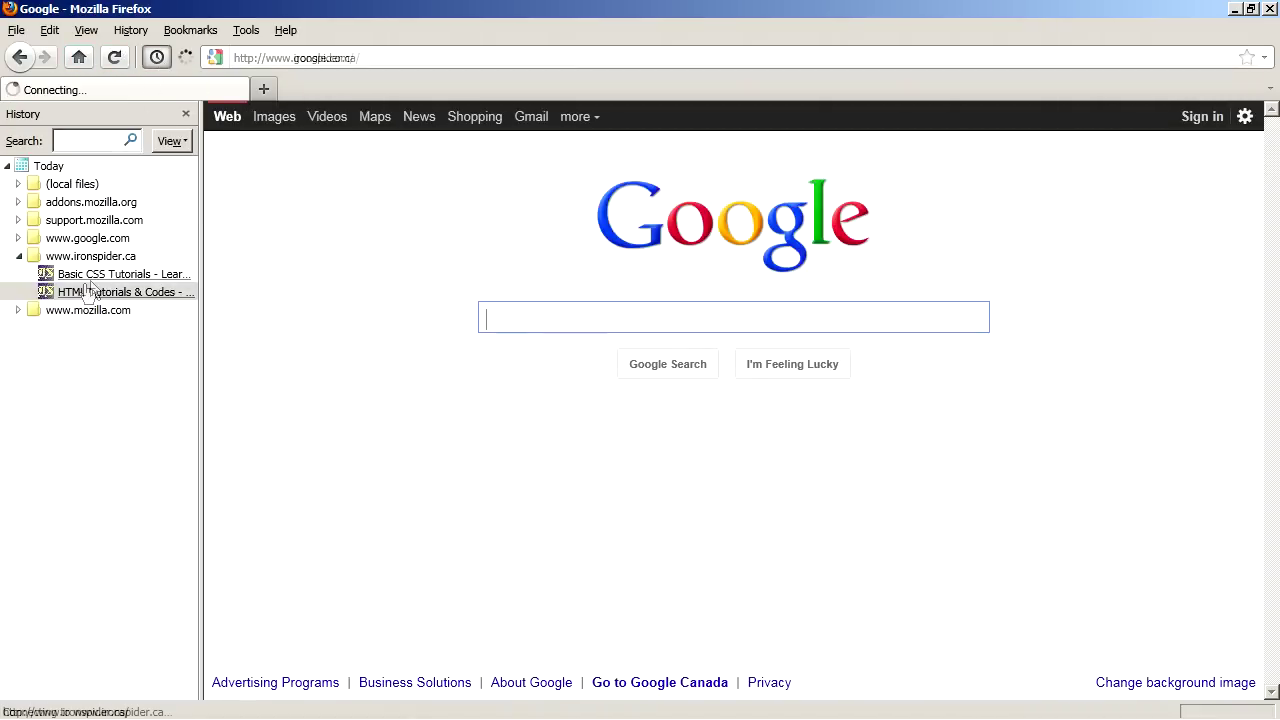
key("ctrl+h")
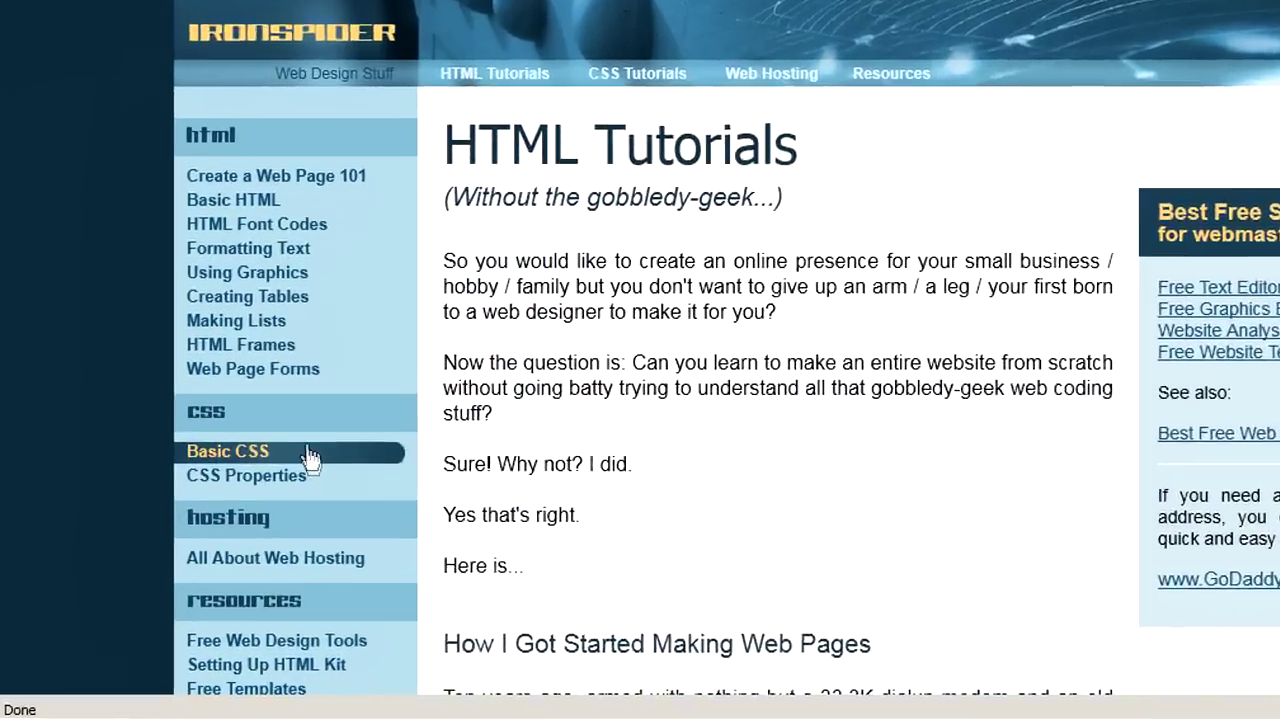
left_click(240, 510)
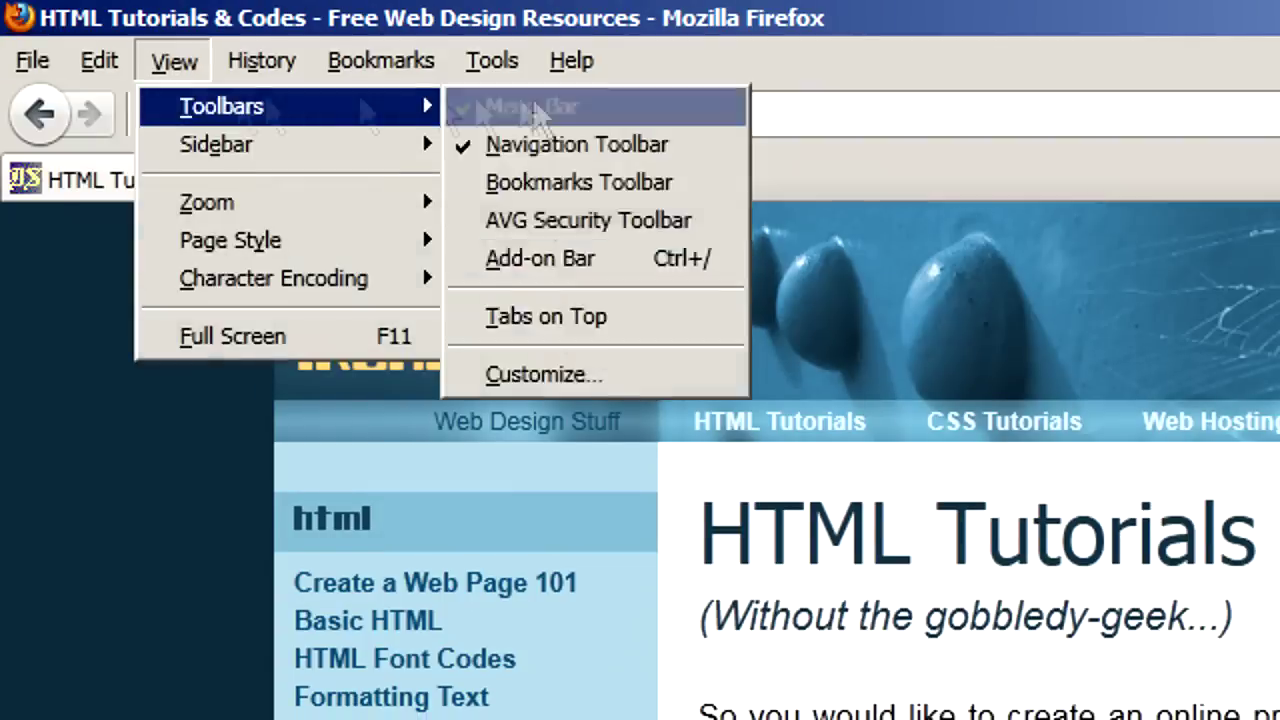
Follow IronSpider's Web Hosting link, then its Resources link to Free Web Design Software & Tools.
left_click(543, 374)
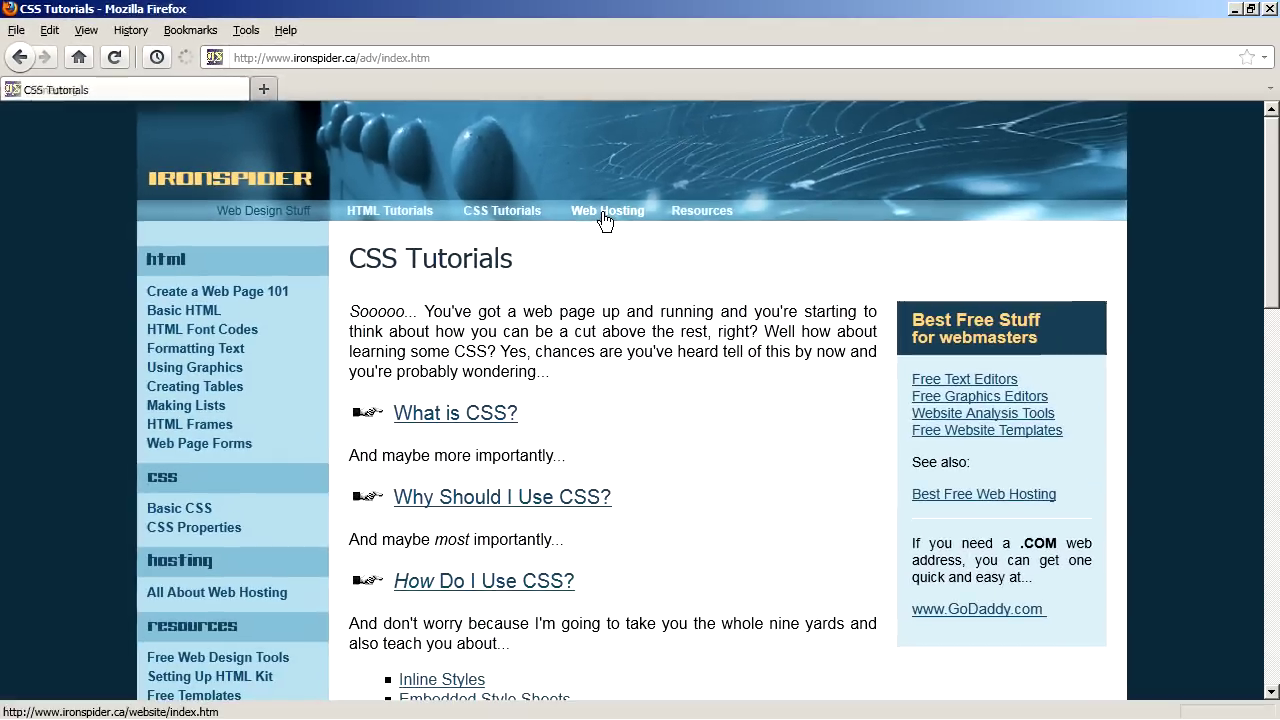
left_click(1238, 441)
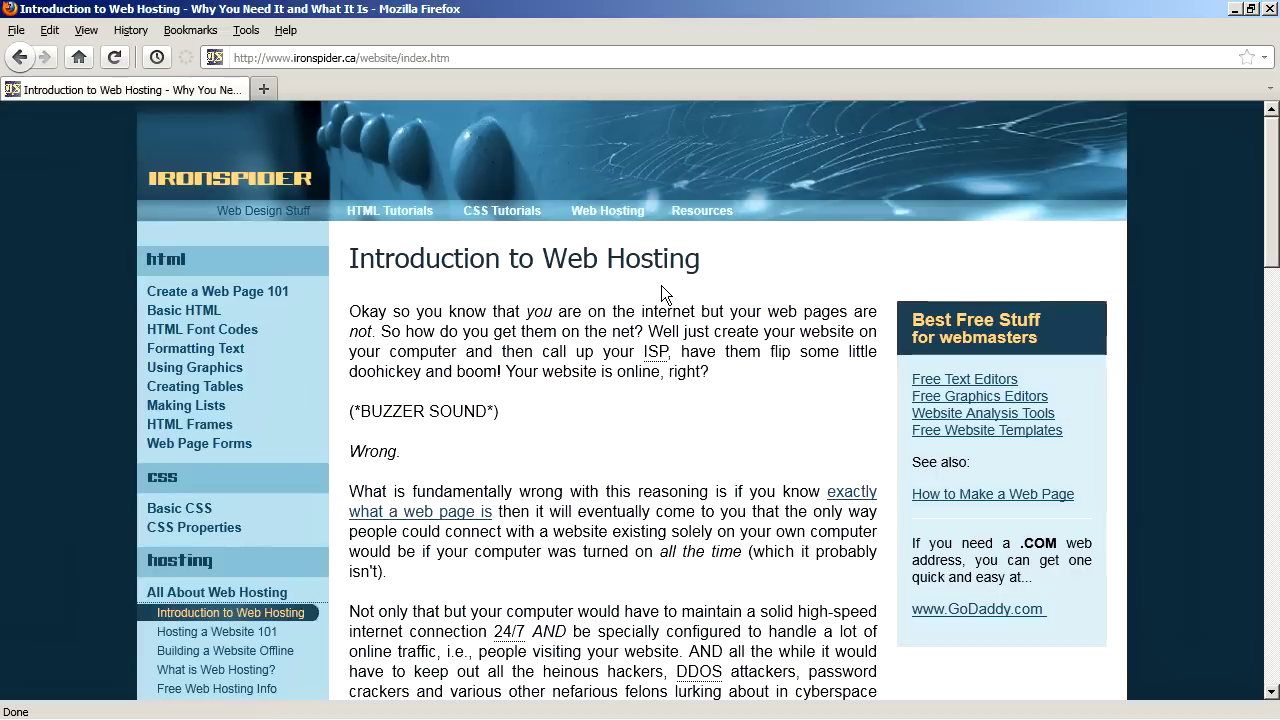
left_click(700, 214)
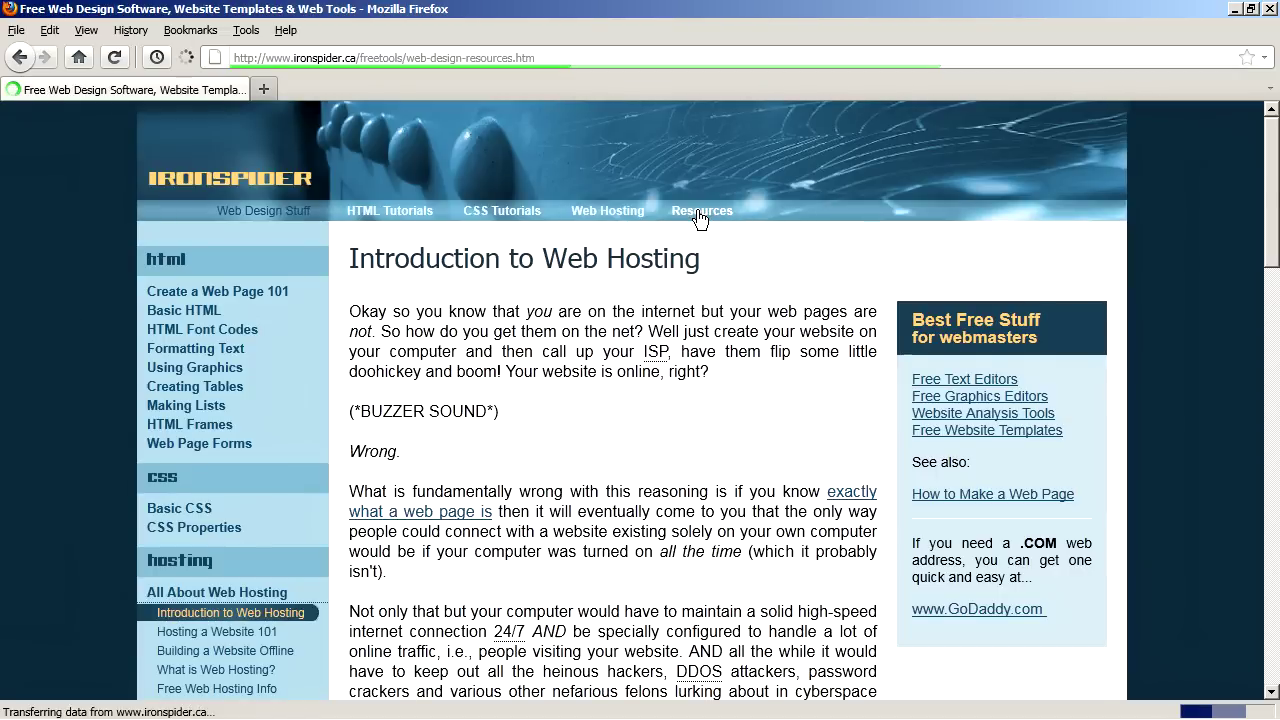